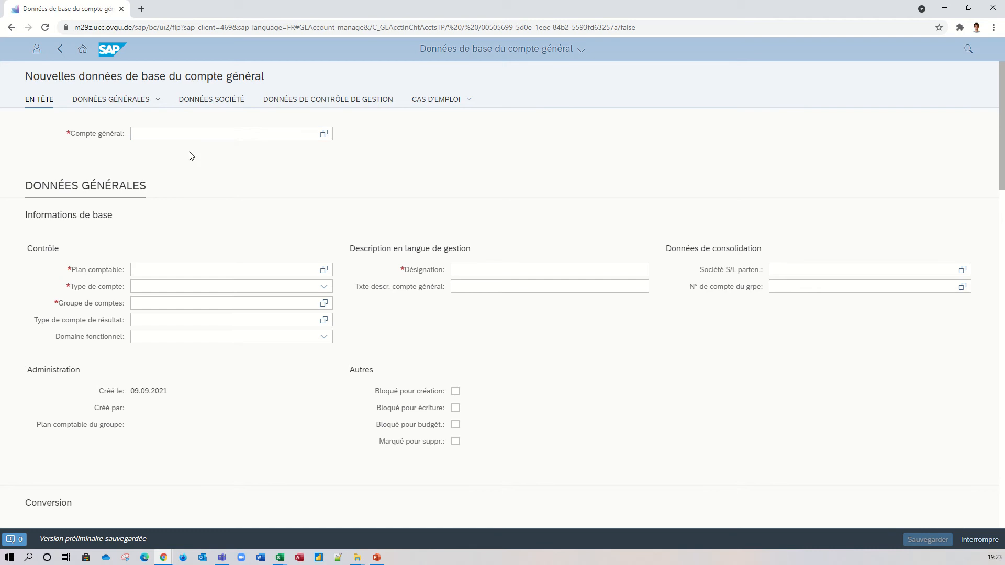
Enter 411250 as the general ledger account (Compte général) of the new master record.
left_click(191, 134)
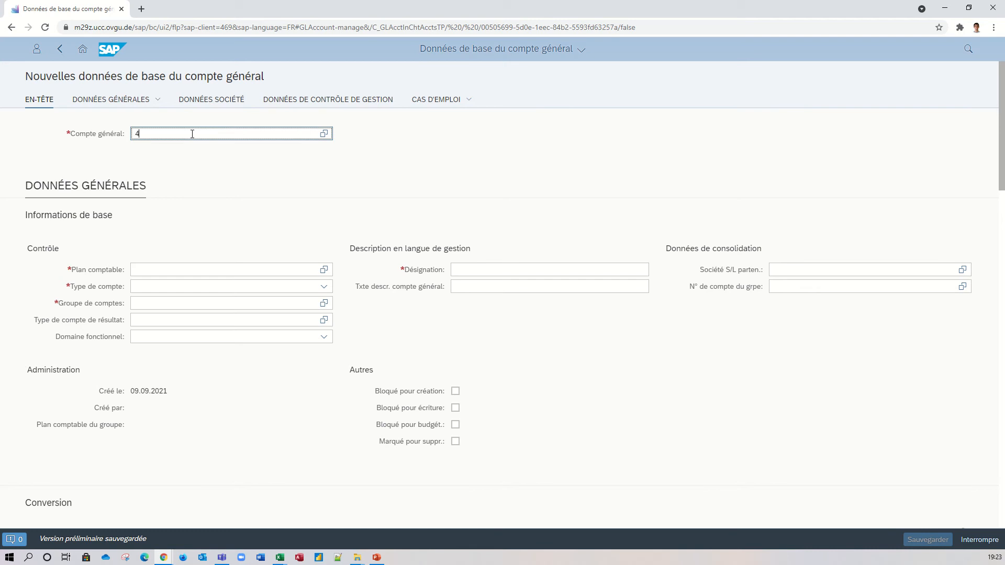
type("411")
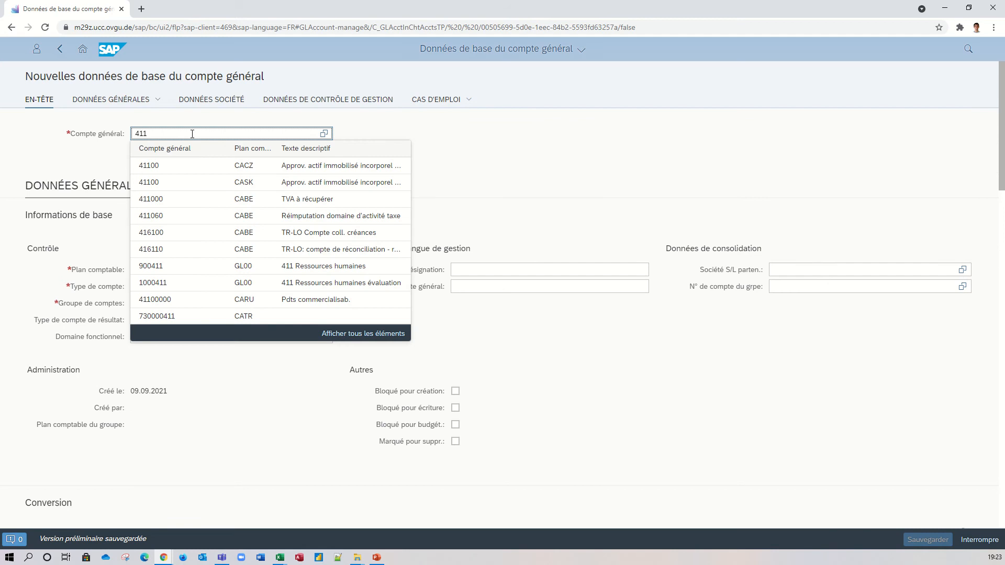
type("250")
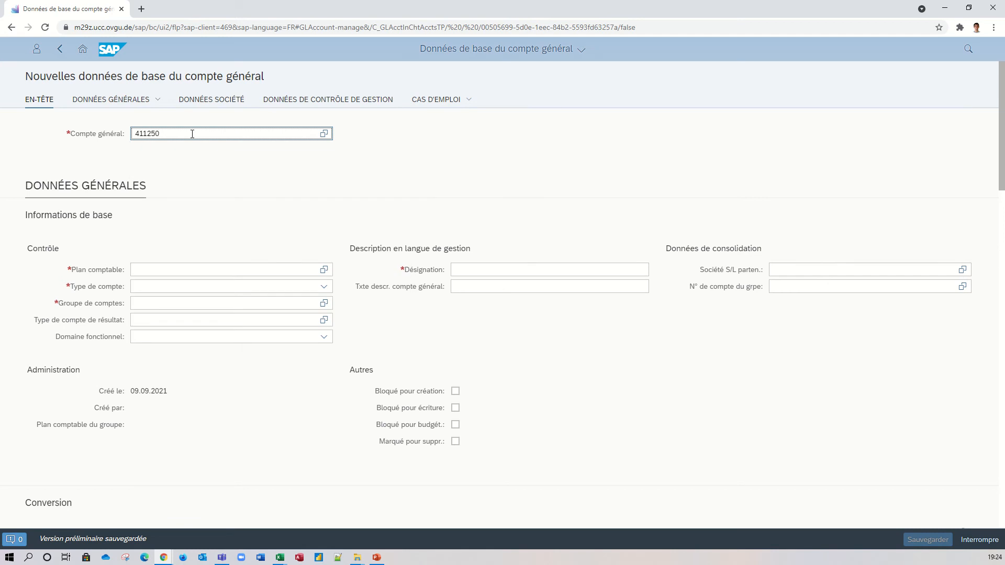
left_click(469, 159)
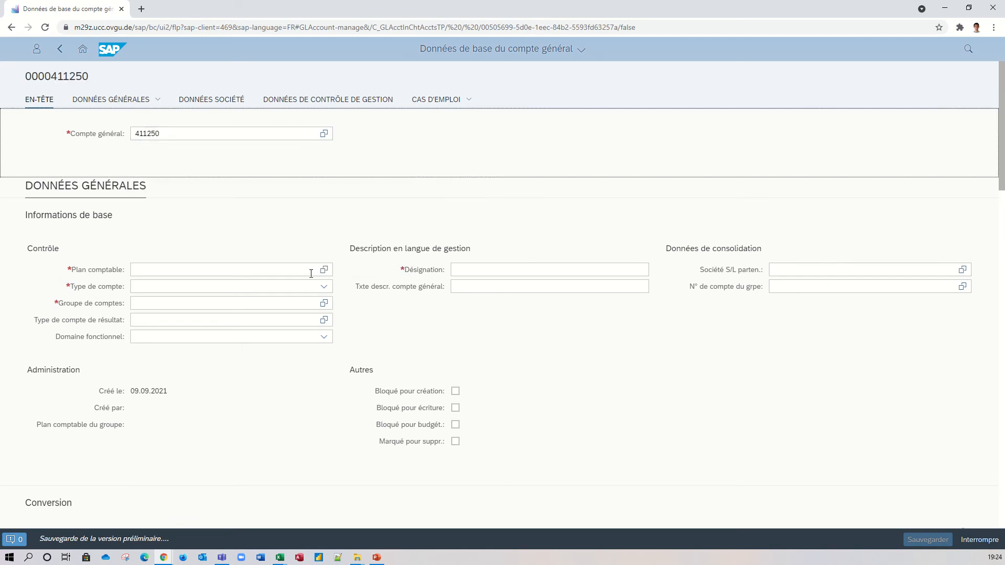
Set the chart of accounts (Plan comptable) to GL00 and the account type to Coûts primaires ou produits.
left_click(274, 271)
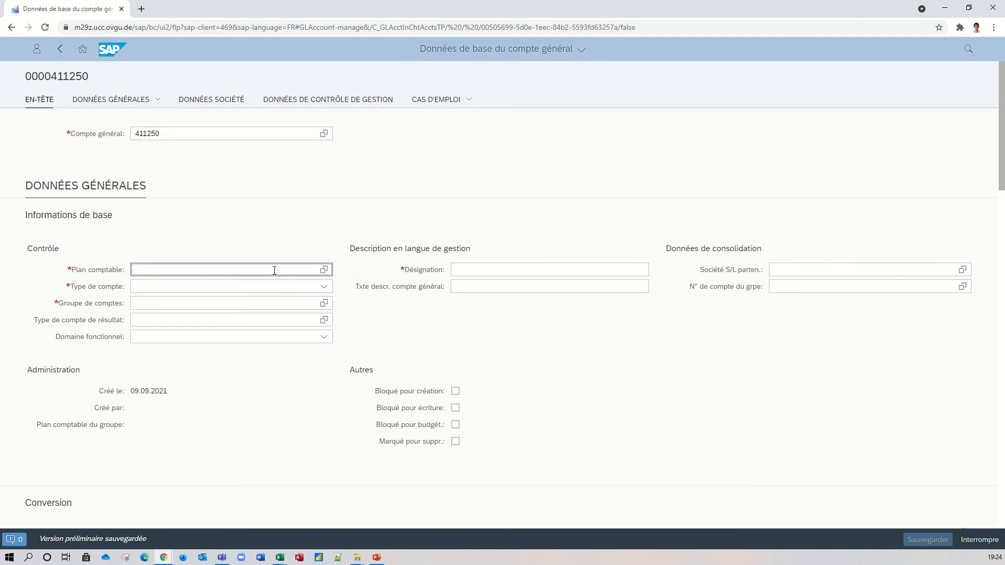
type("GL")
left_click(239, 303)
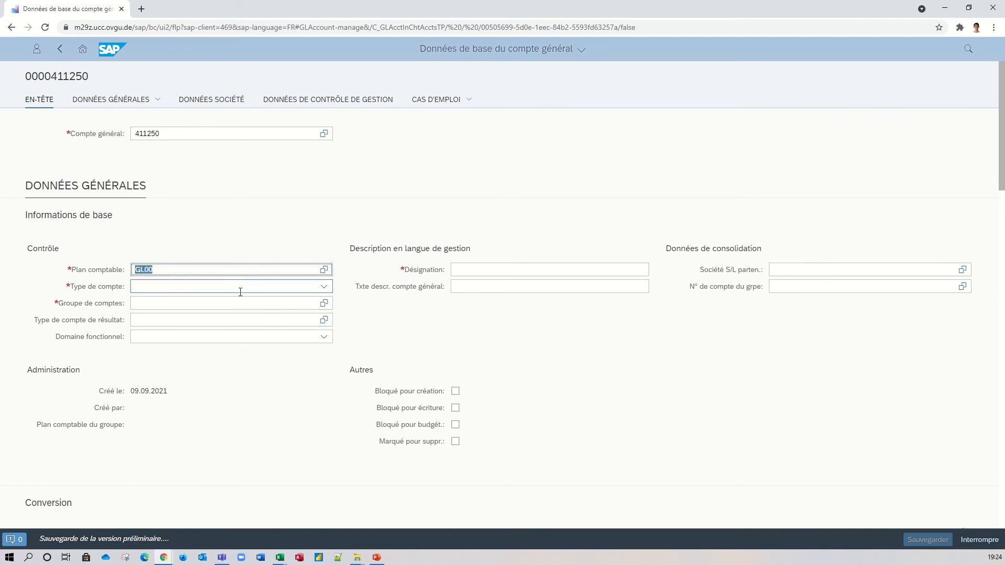
left_click(240, 291)
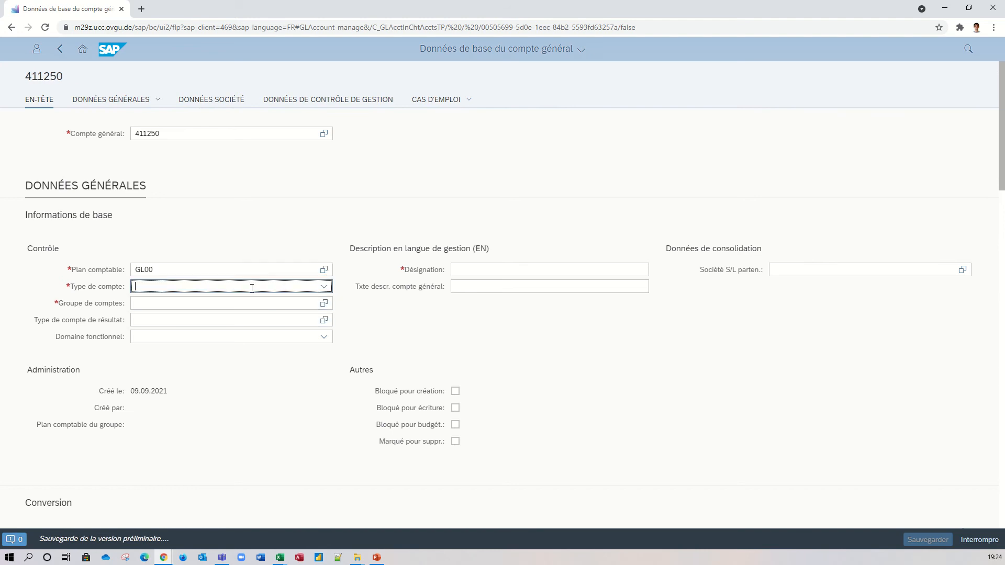
left_click(329, 288)
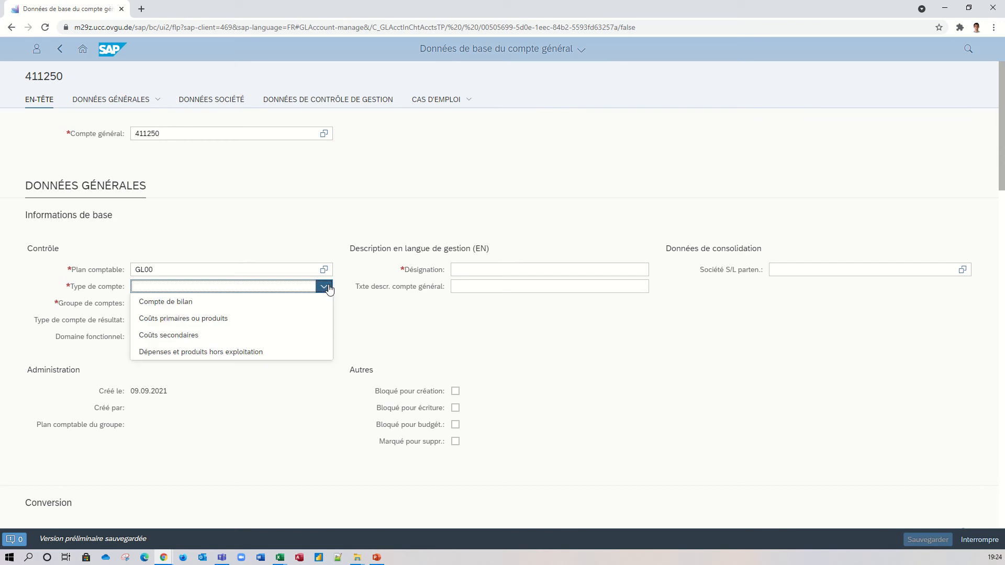
left_click(277, 325)
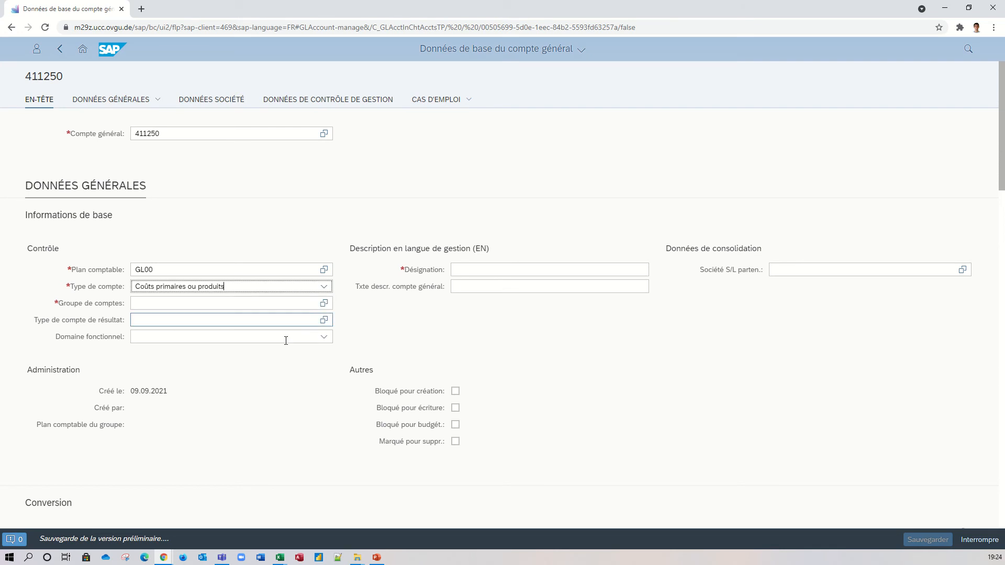
Set the account group (Groupe de comptes) to PL and the functional area (Domaine fonctionnel) to YB10.
left_click(296, 305)
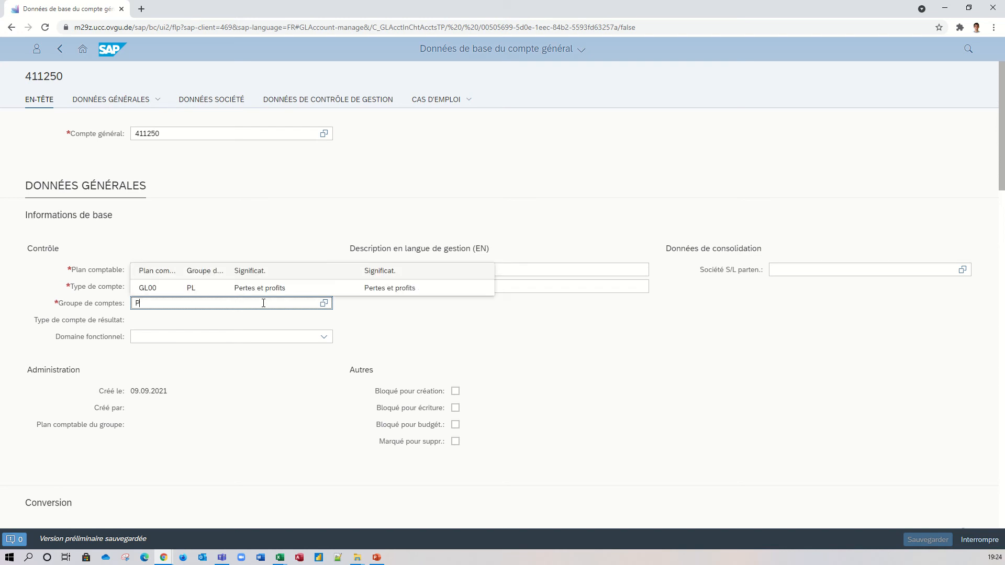
left_click(269, 288)
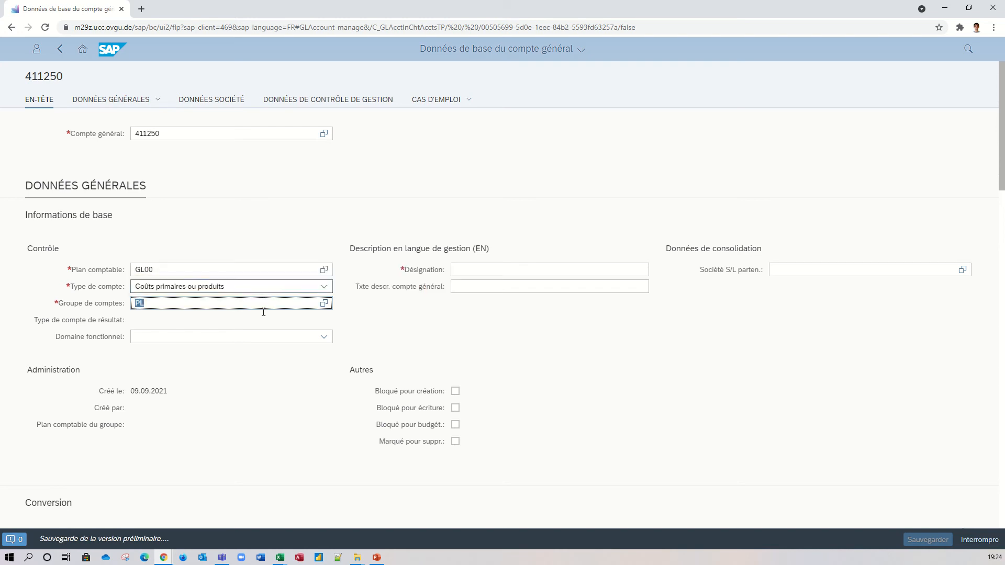
left_click(190, 336)
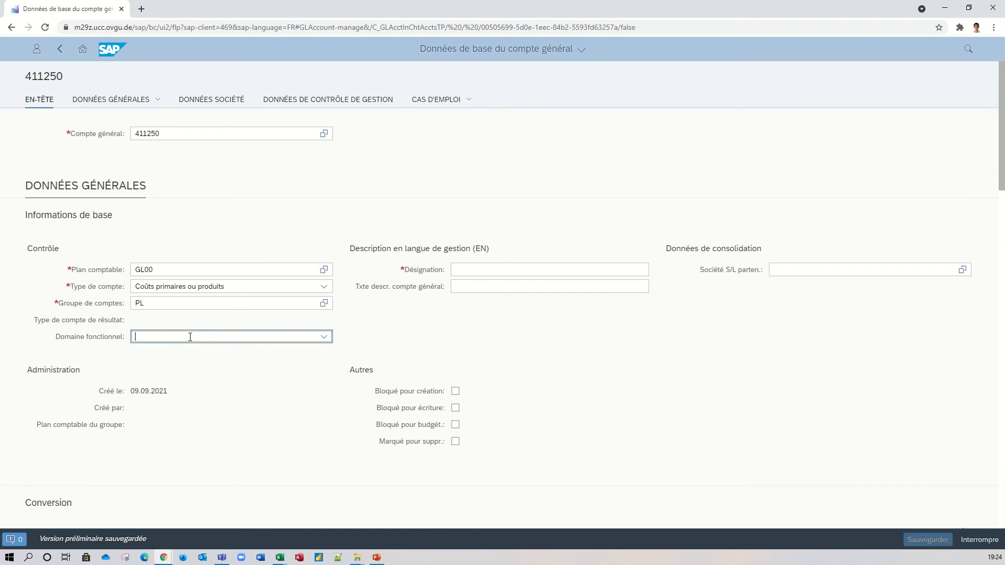
type("Y")
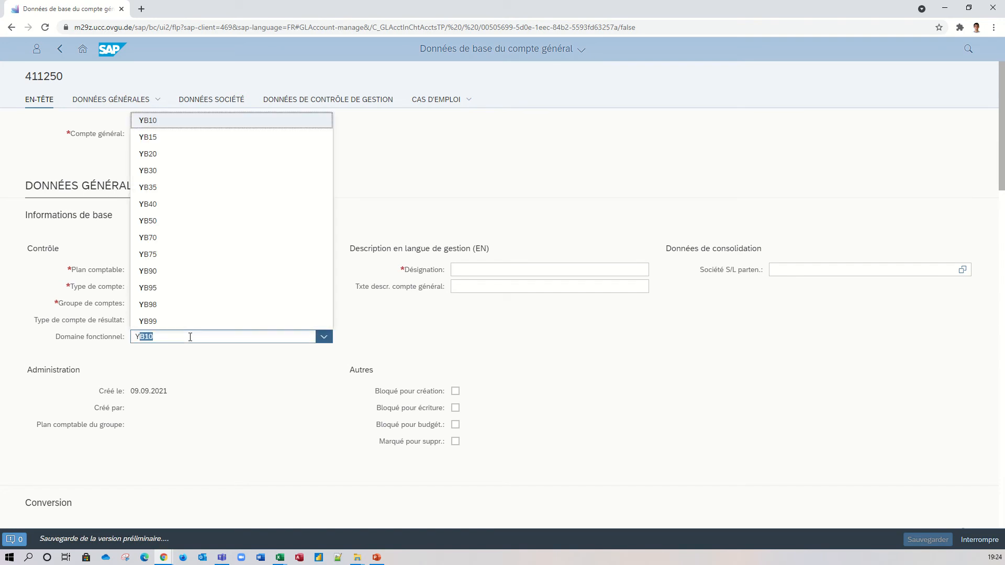
type("B")
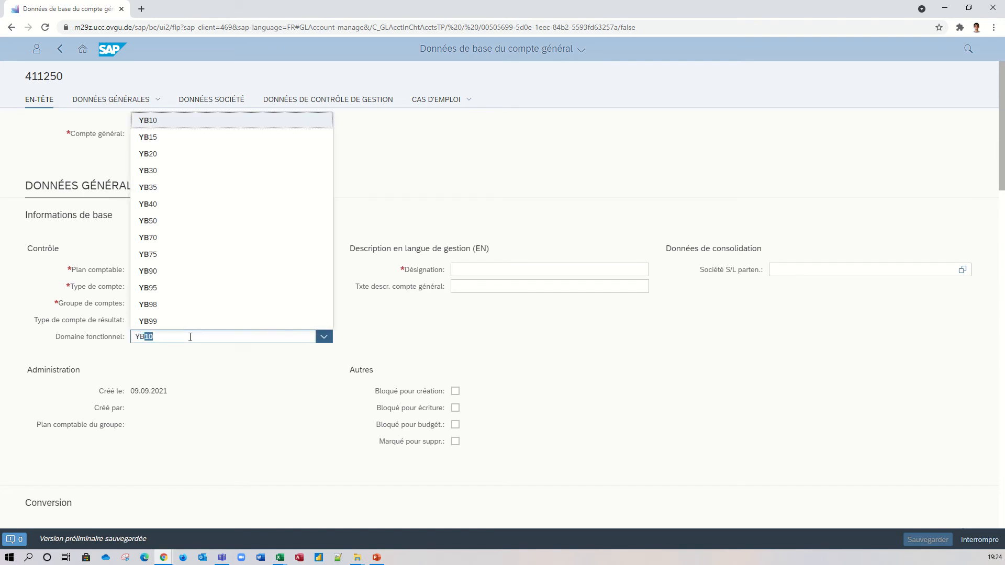
type("10")
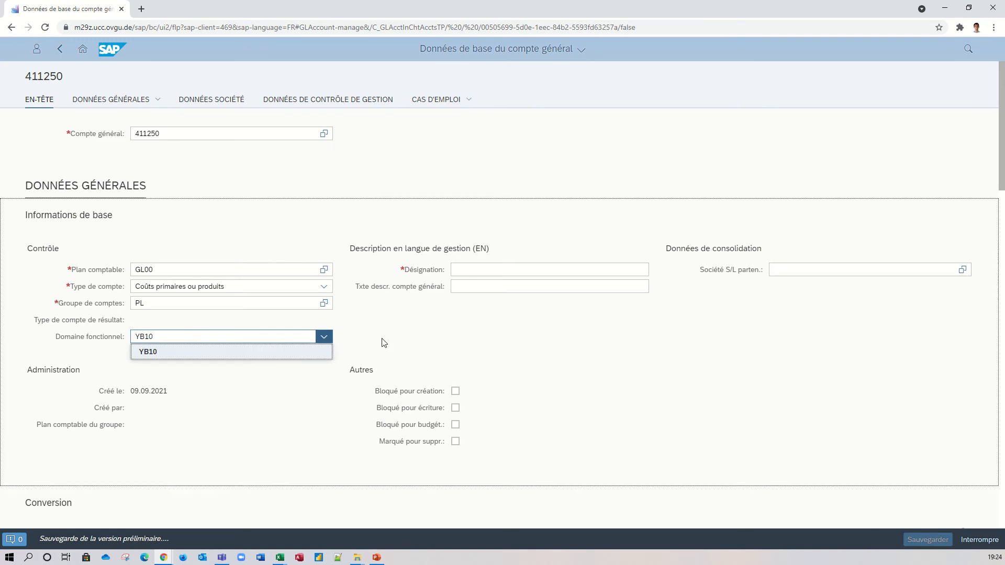
Enter "Revenue des restaurants franchisés" as the account's Désignation.
left_click(503, 269)
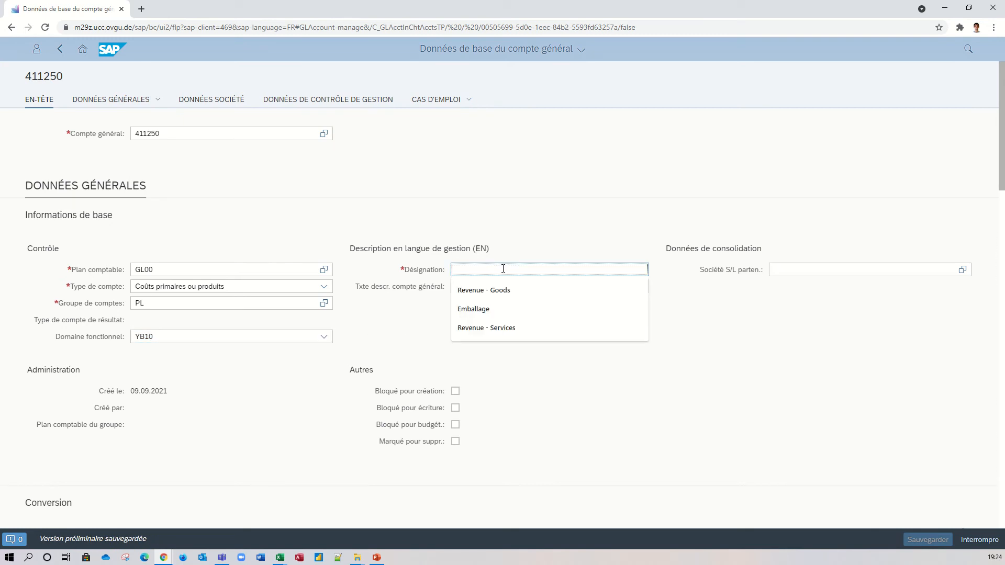
type("R")
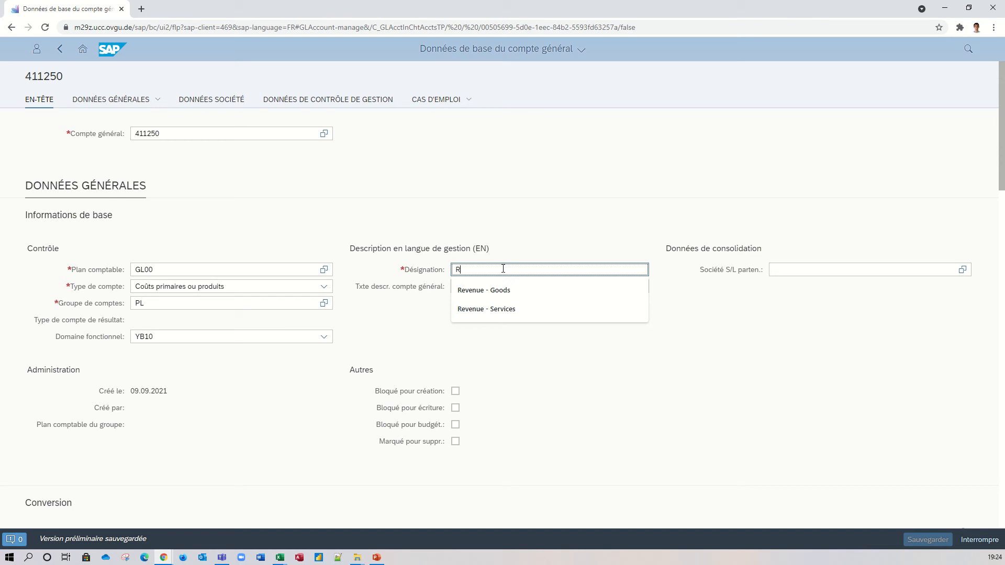
type("evenue desres")
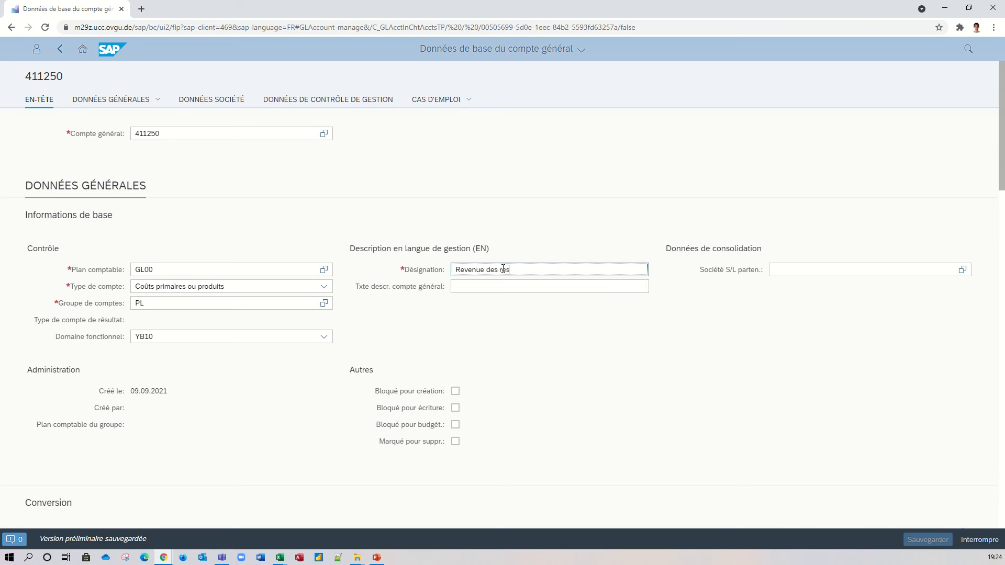
type("taurants franchise")
type("s")
key("Tab")
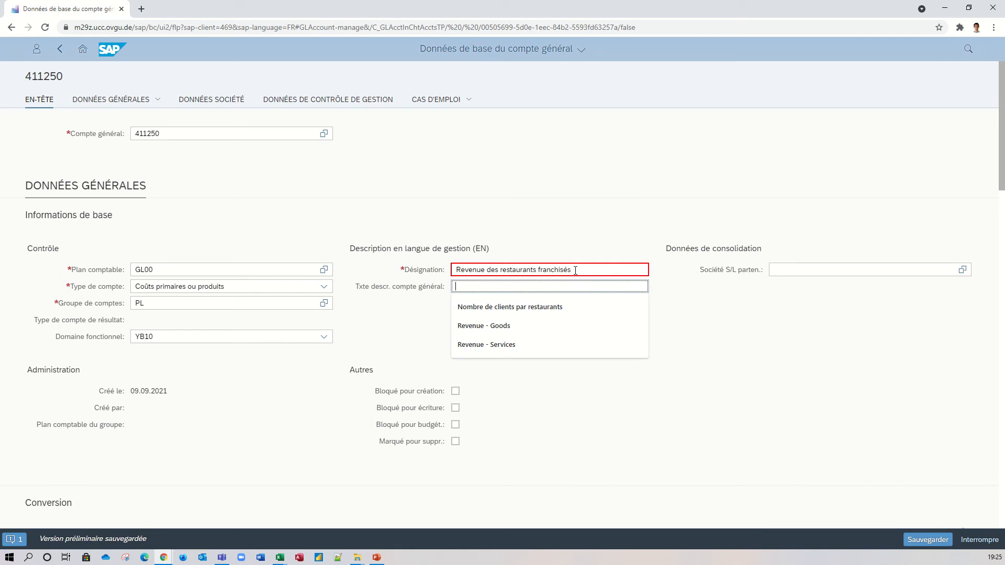
Copy the designation text "Revenue des restaurants franchisés" into the account's descriptive text (Txte descr. compte général).
left_click(578, 271)
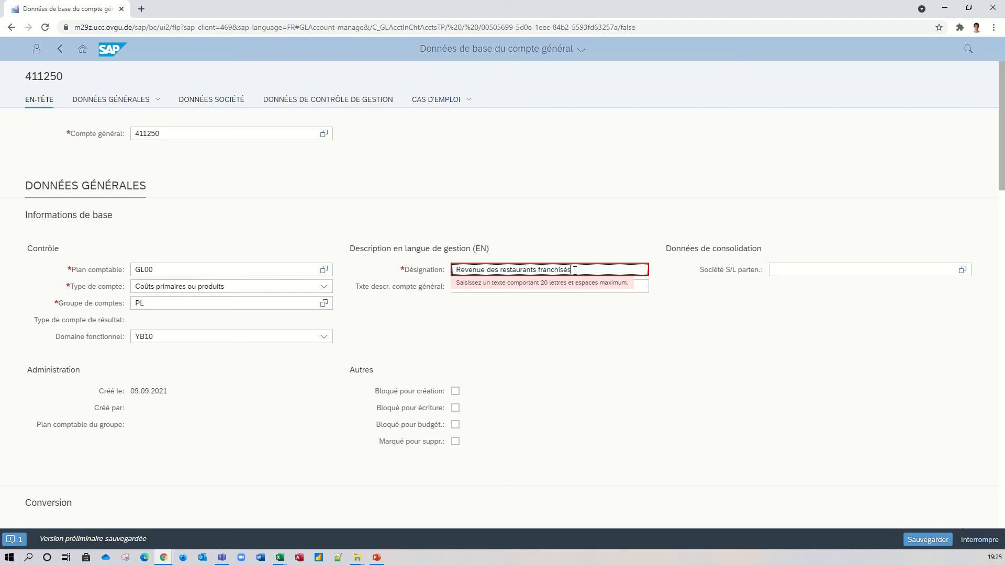
triple_click(575, 271)
key("ctrl+c")
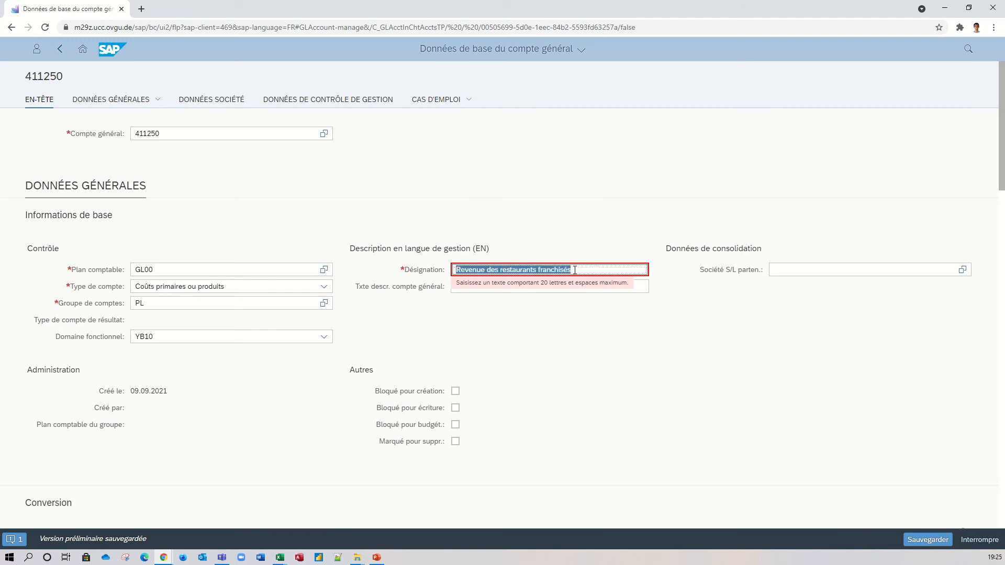
left_click(596, 287)
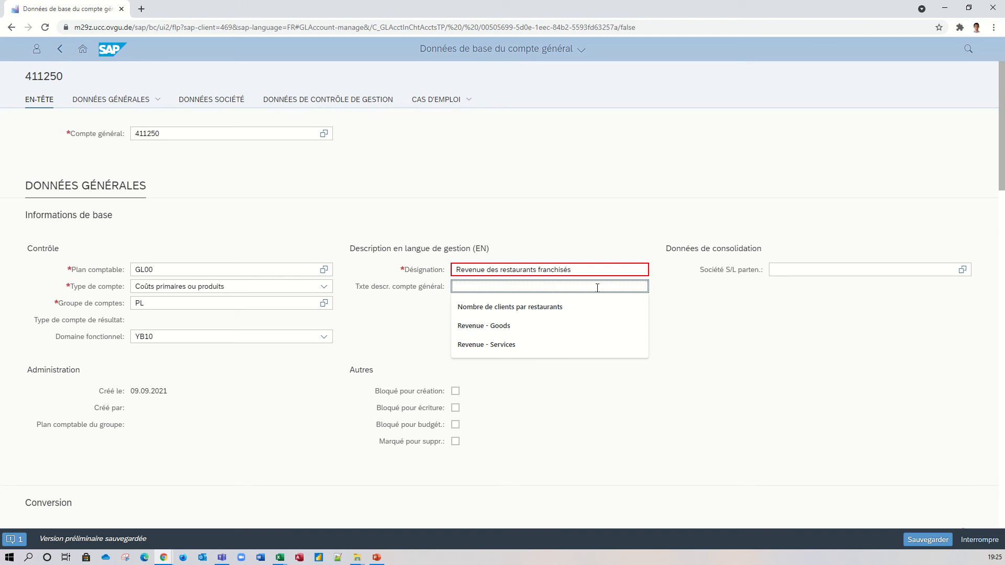
key("ctrl+v")
Shorten the account's Désignation to "Revenue rest. franchise".
left_click(583, 272)
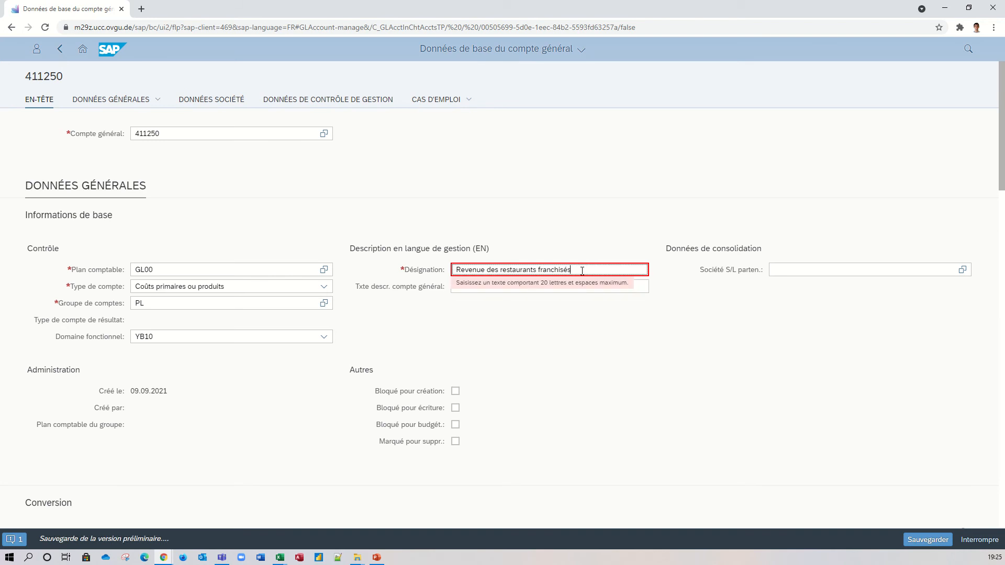
left_click_drag(571, 271, 555, 271)
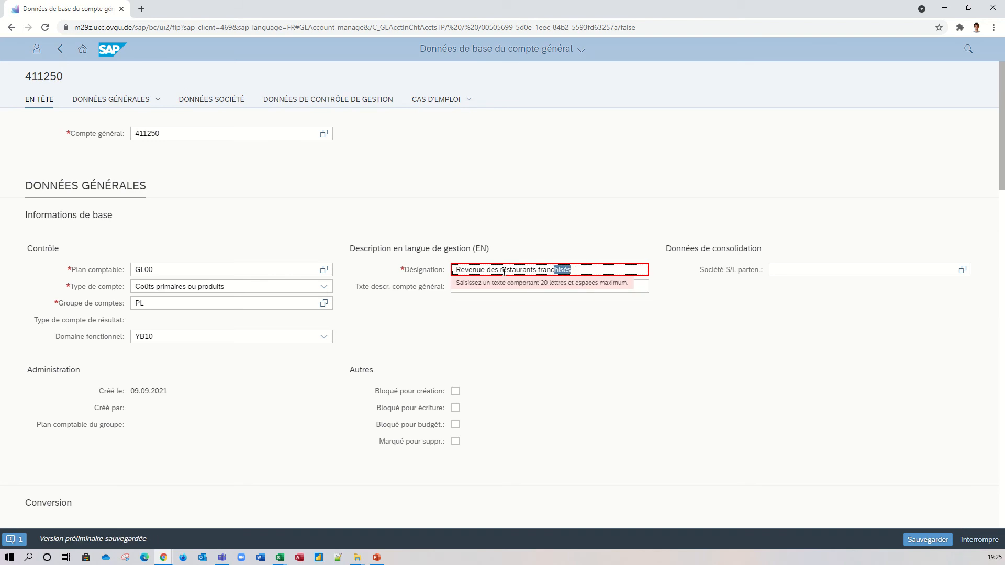
double_click(488, 270)
key("Delete")
left_click_drag(523, 272, 501, 272)
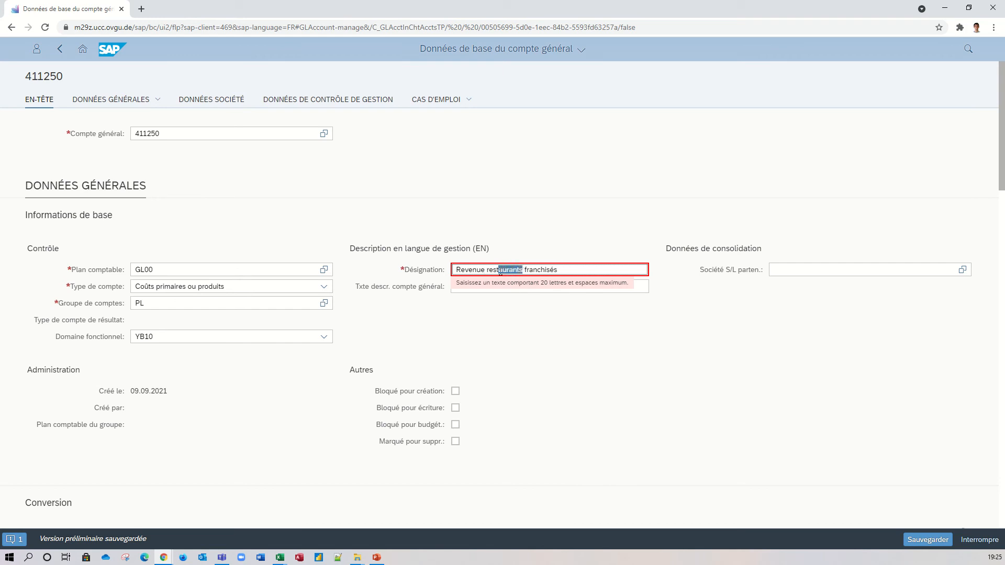
type(".")
left_click(539, 271)
key("BackSpace")
type("e")
left_click(559, 301)
left_click(542, 271)
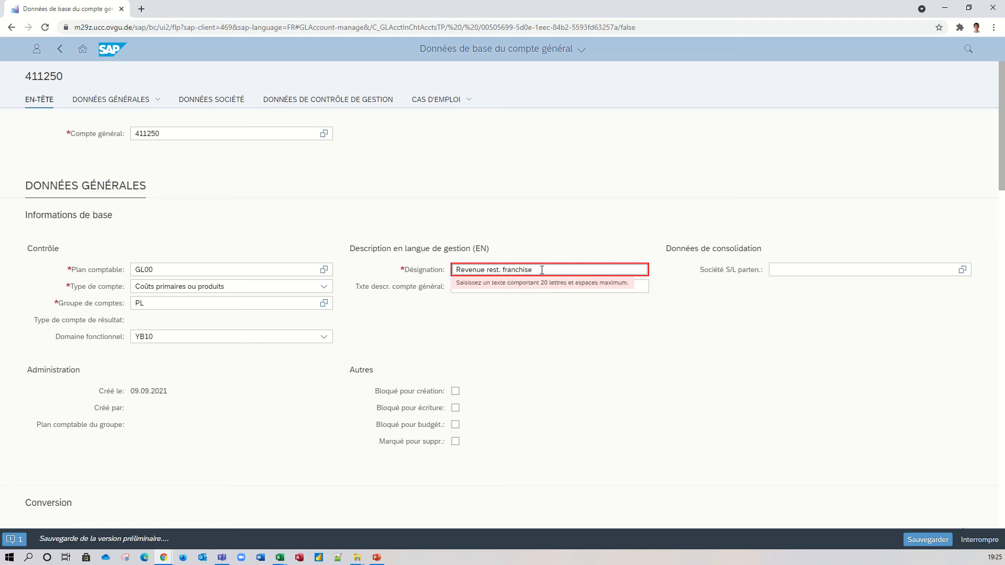
Abbreviate the Désignation further to "Revenue rest. F".
key("BackSpace")
key("BackSpace")
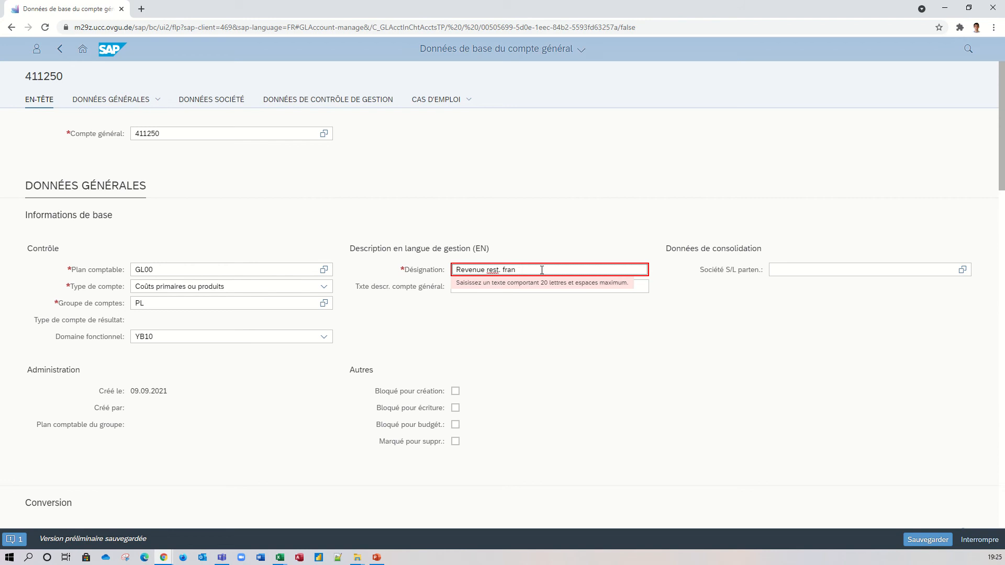
key("BackSpace")
key("BackSpace")
key("BackSpace")
type("F")
left_click(542, 316)
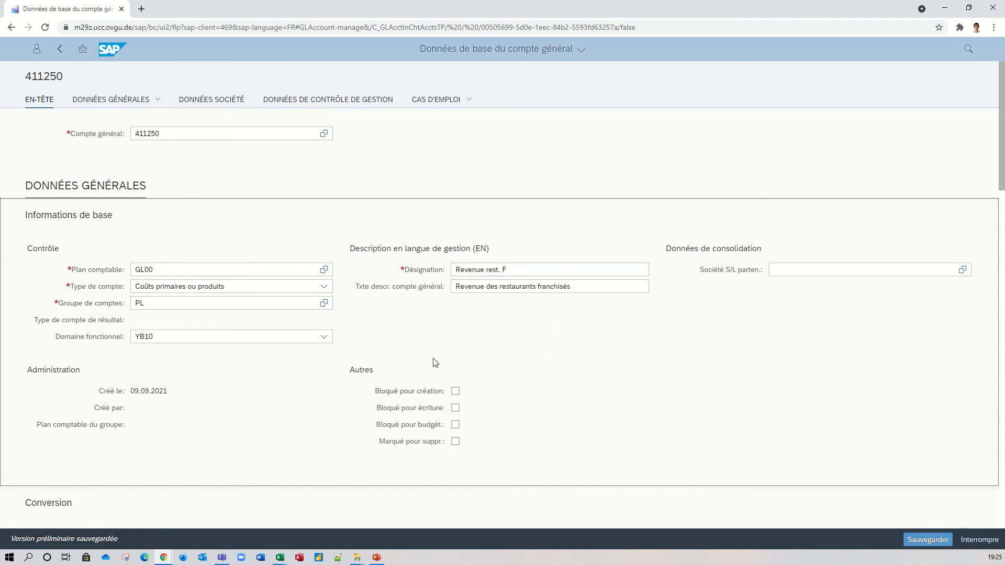
Add a new company assignment in the company data (Données société) for company US00, Global Bike Inc.
scroll(494, 342, "down", 4)
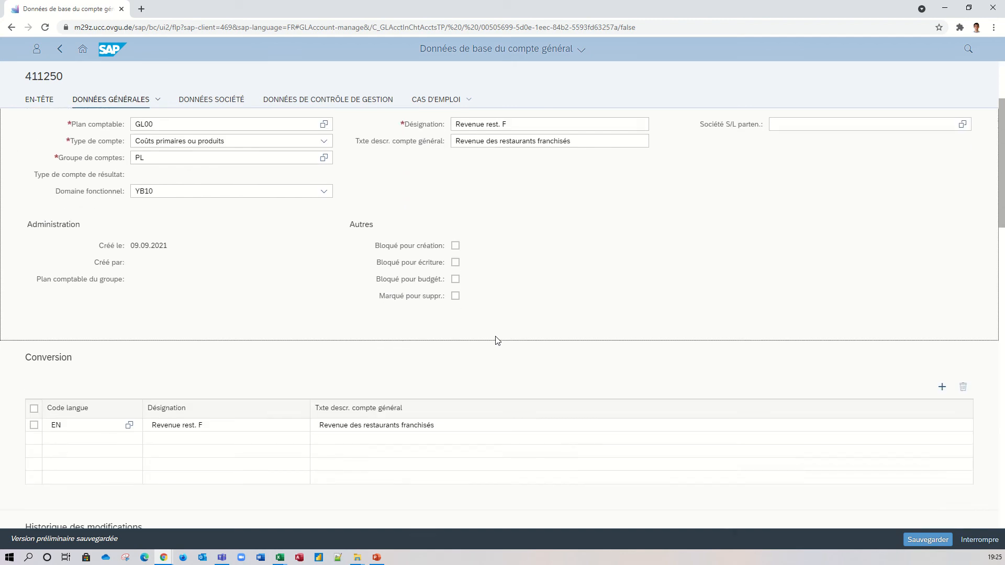
scroll(532, 325, "down", 6)
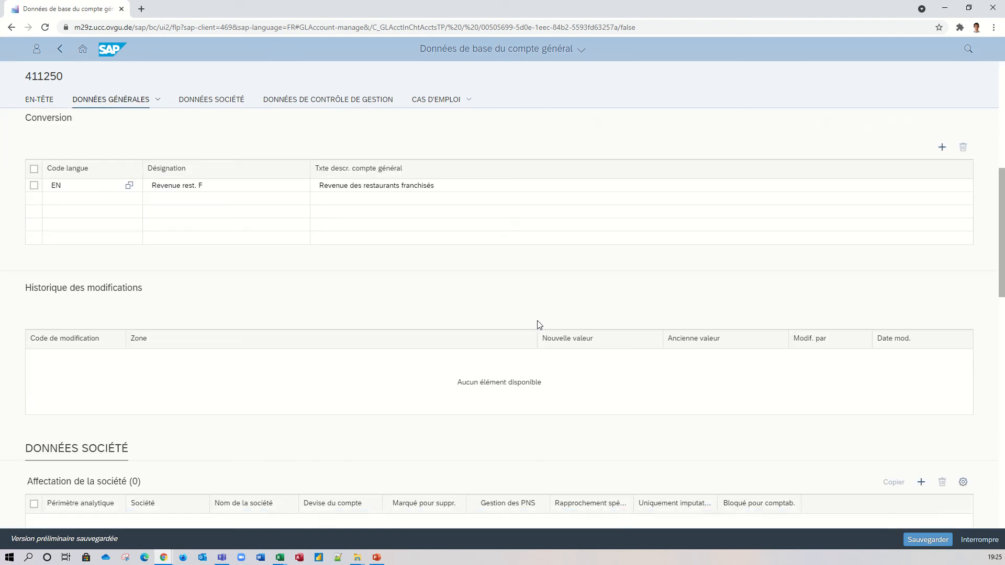
scroll(539, 324, "down", 2)
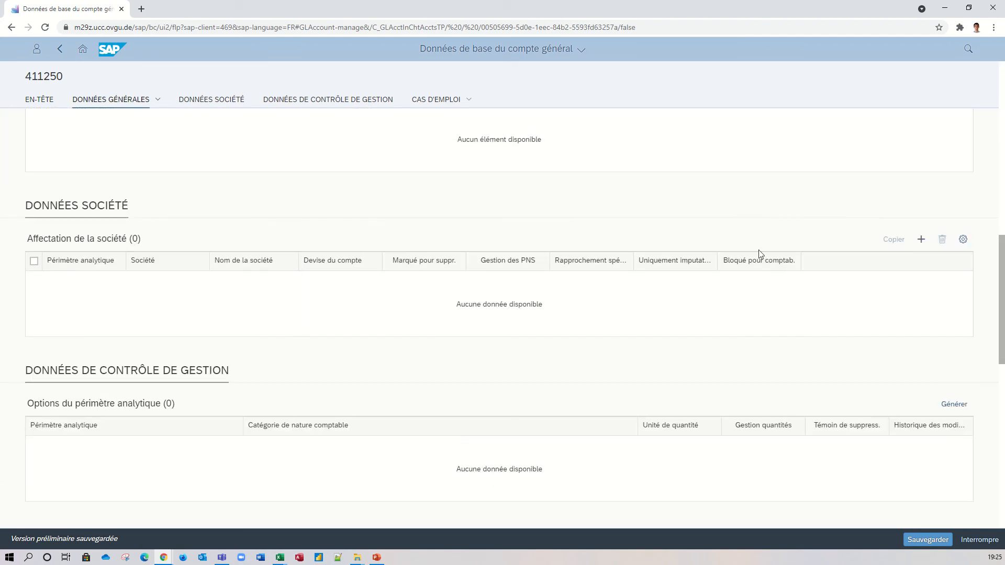
left_click(922, 241)
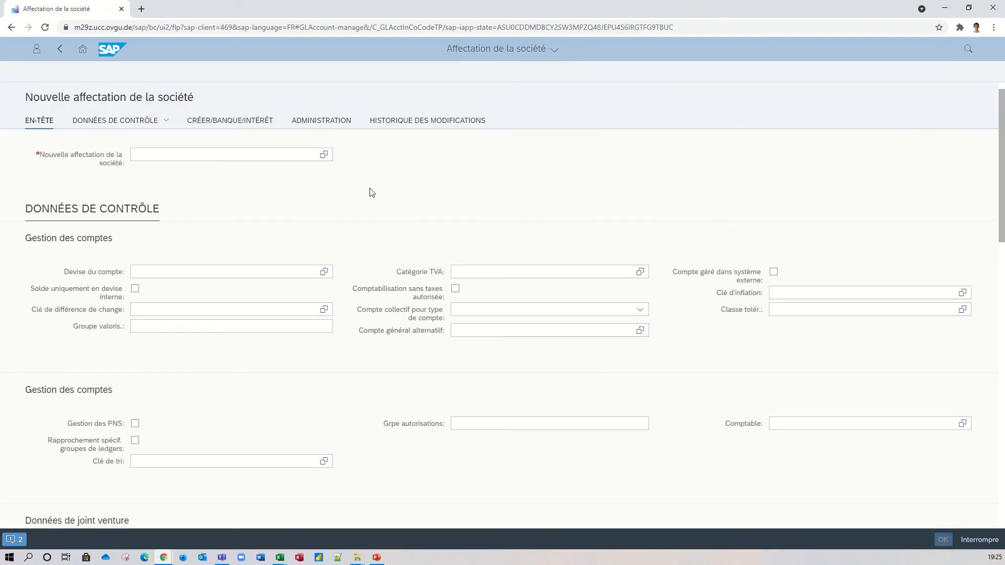
left_click(208, 155)
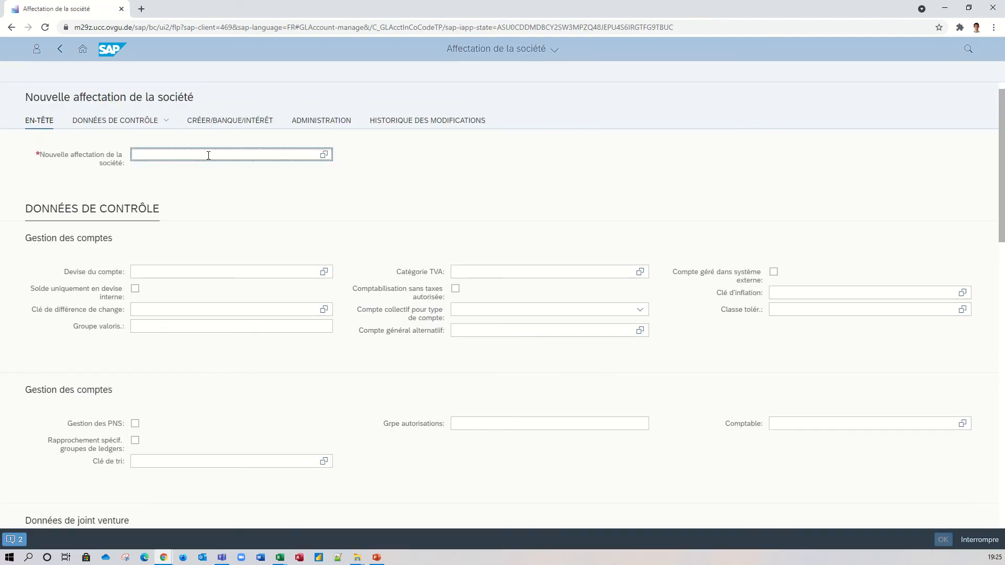
type("US")
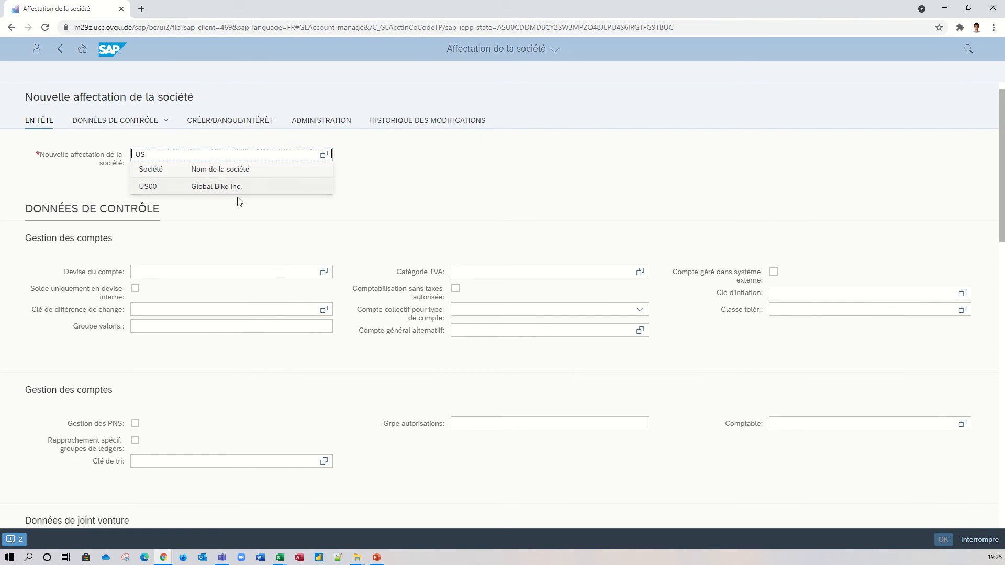
left_click(239, 187)
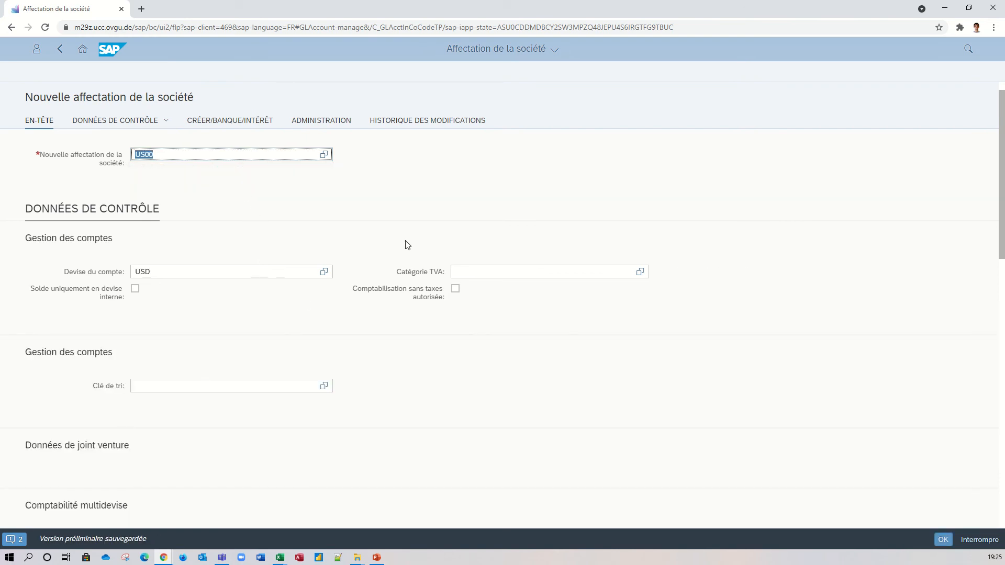
Allow posting without tax (Comptabilisation sans taxes autorisée) for company US00 and set the sort key (Clé de tri) to 001.
left_click(455, 291)
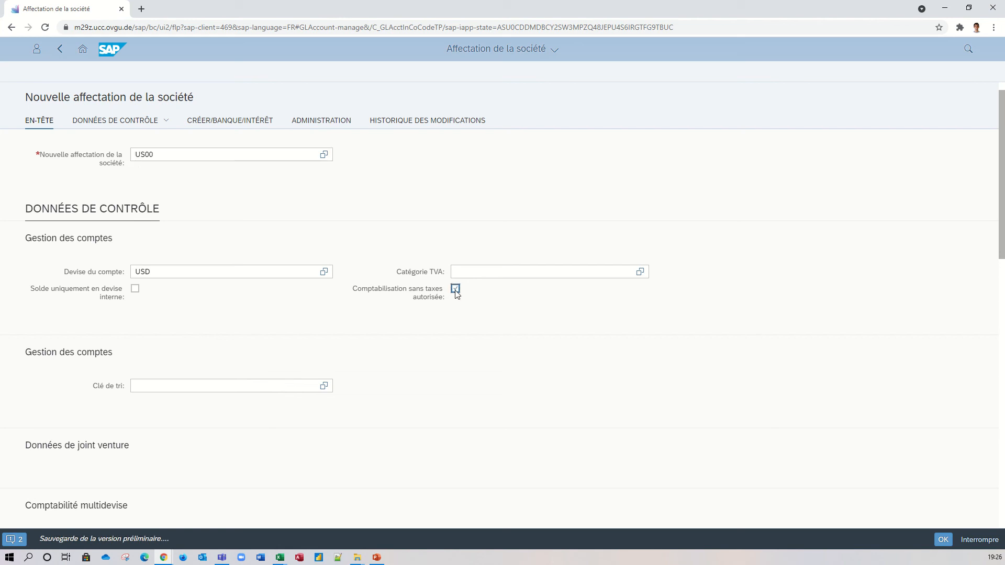
left_click(243, 388)
type("001")
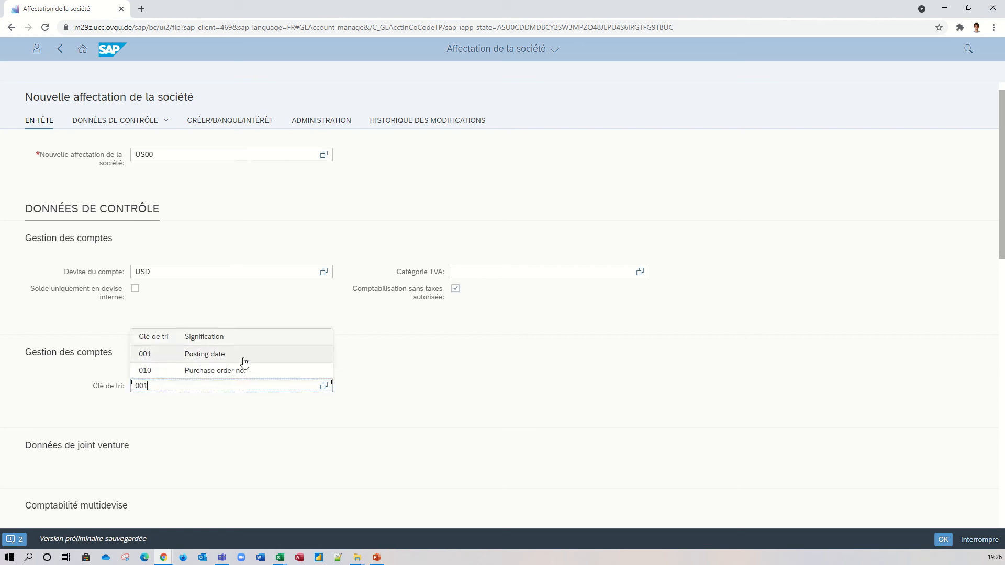
left_click(233, 356)
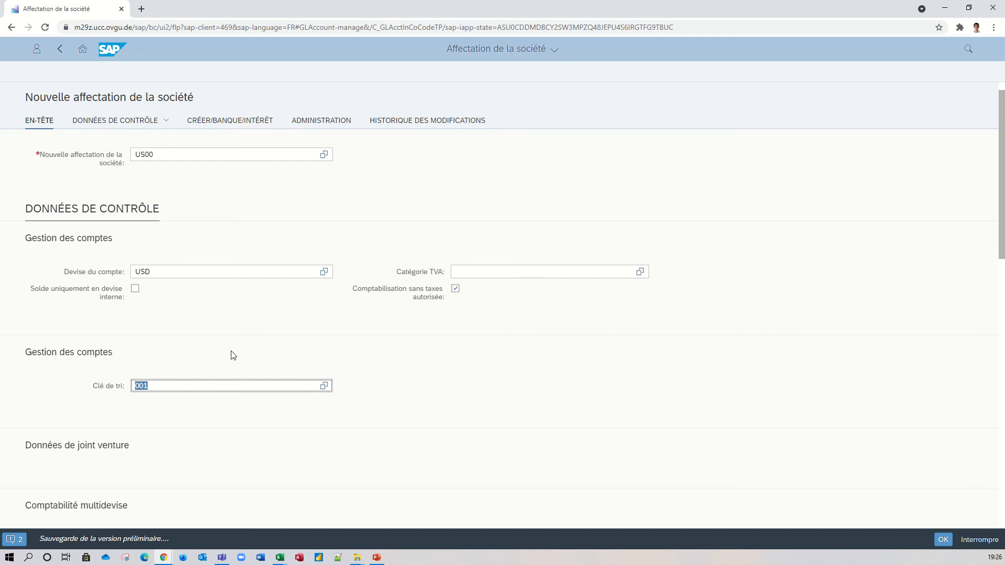
Choose field status group (Grpe de statuts zone) ZREV, Comptes de produits, and confirm the US00 company assignment.
scroll(262, 440, "down", 1)
scroll(285, 447, "down", 1)
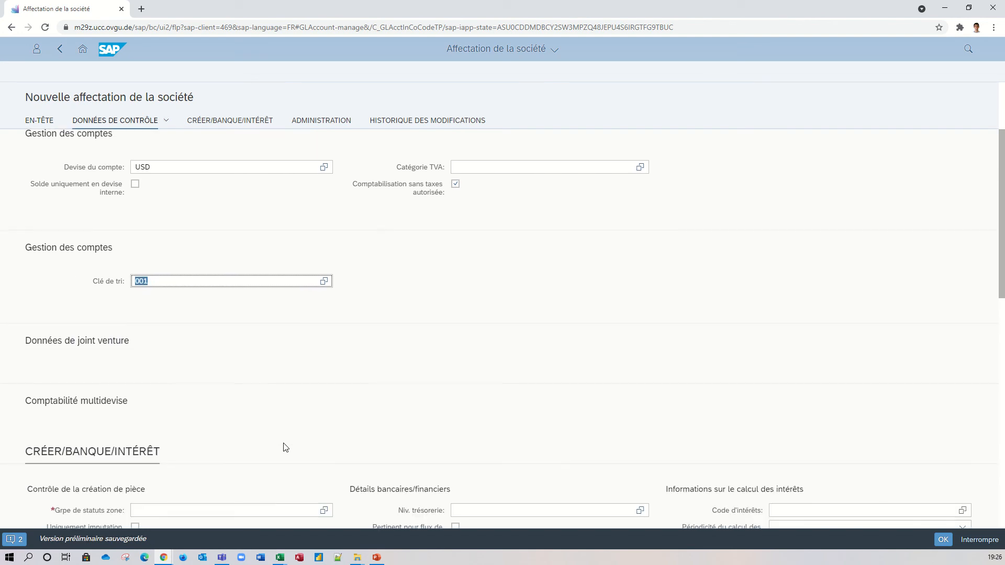
scroll(291, 439, "down", 2)
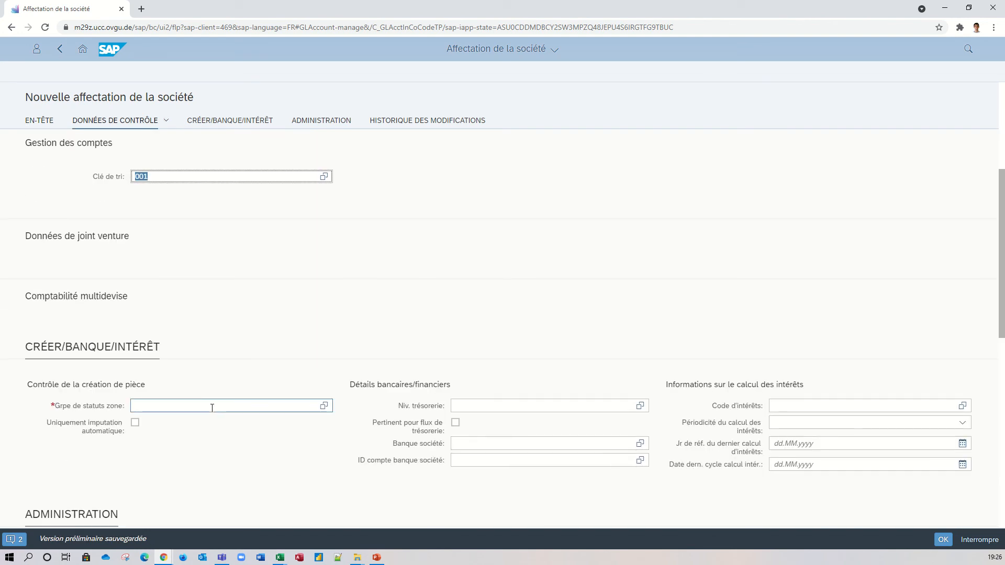
scroll(267, 411, "down", 1)
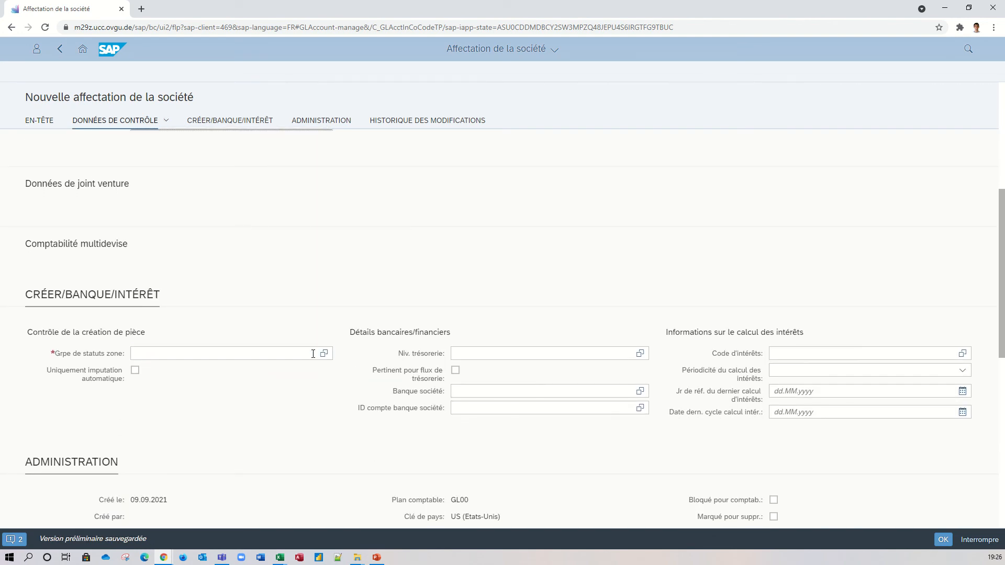
left_click(324, 353)
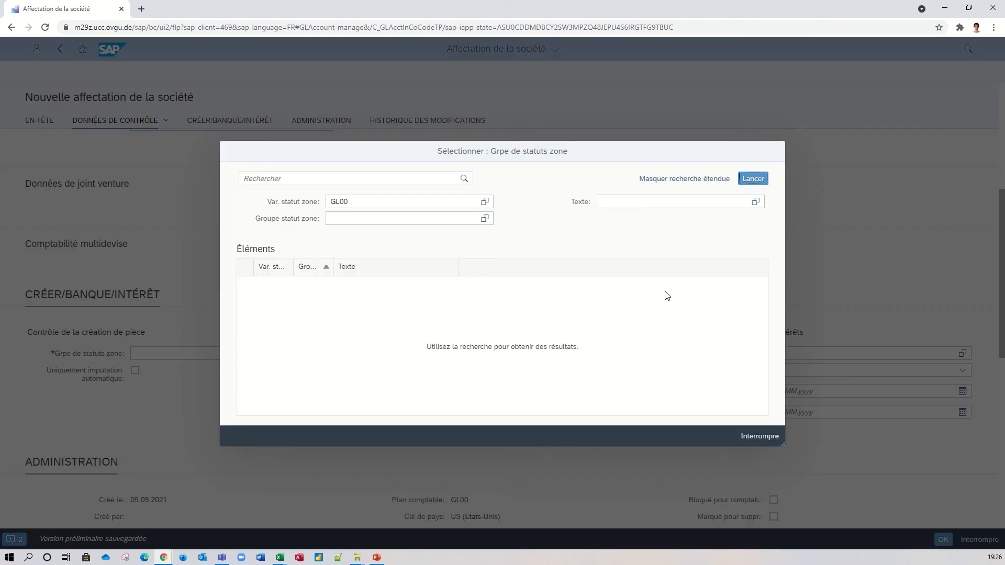
left_click(752, 179)
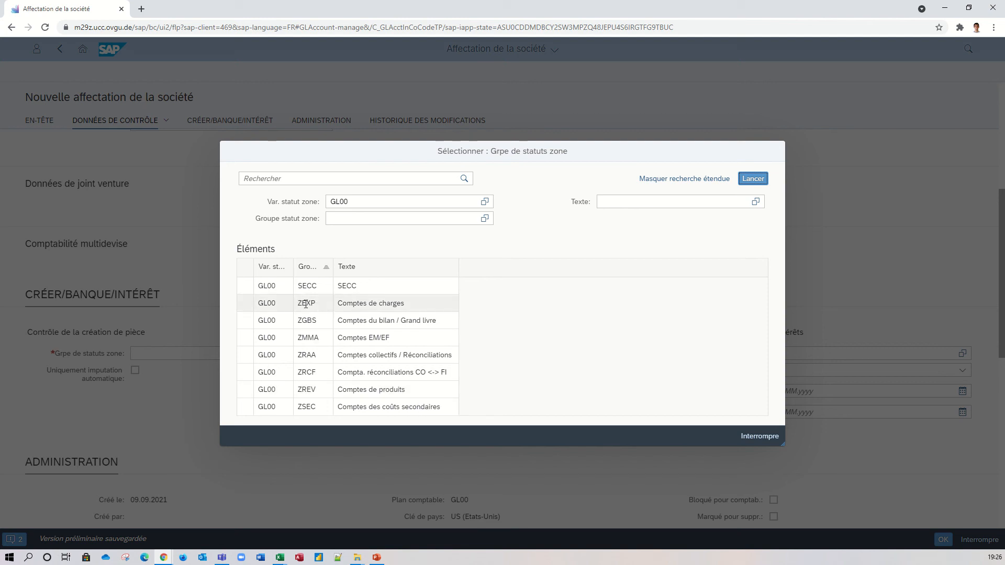
left_click(312, 390)
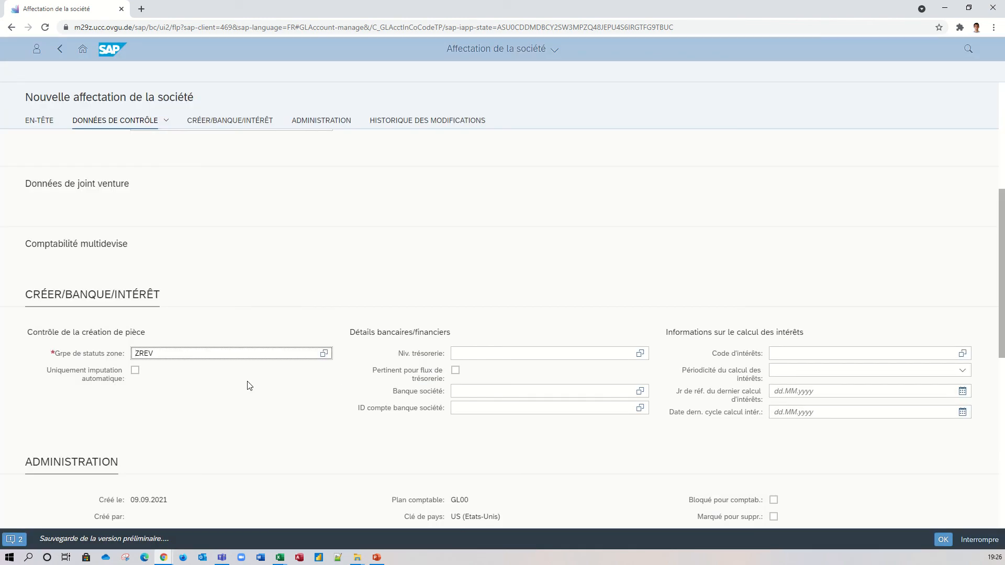
scroll(247, 386, "down", 1)
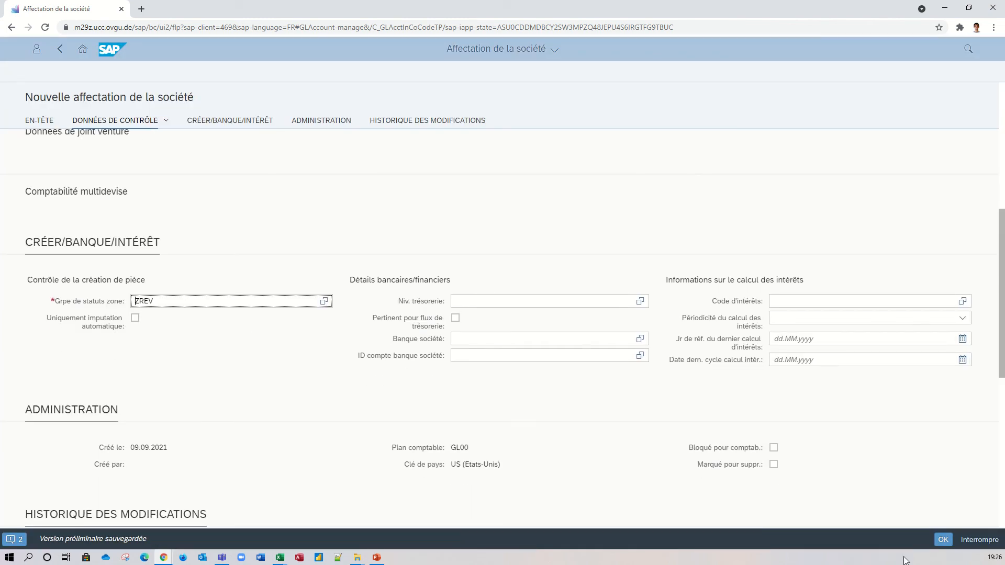
left_click(942, 540)
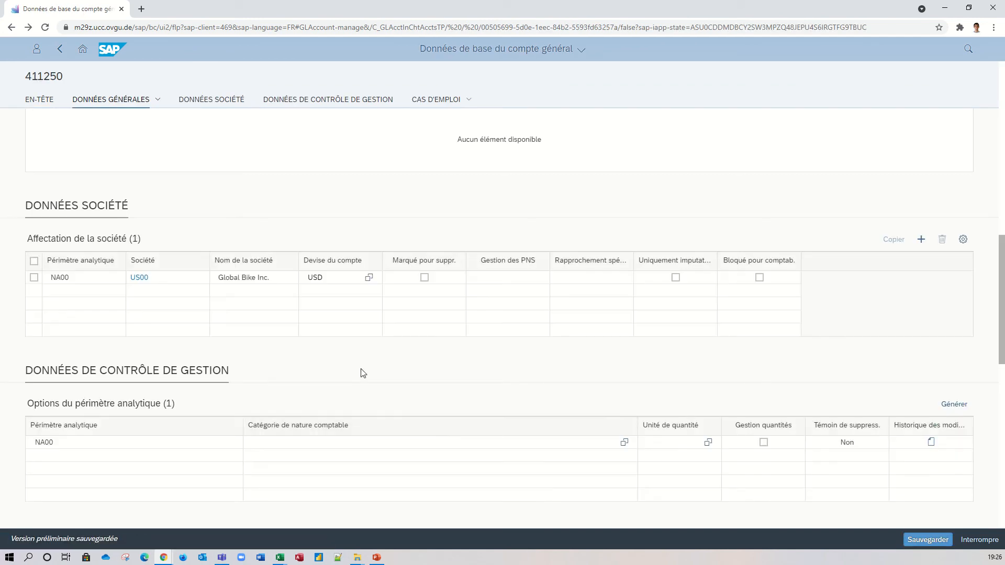
Set the cost element category (Catégorie de nature comptable) for controlling area NA00 to 01 in the Données de contrôle de gestion.
scroll(366, 373, "down", 4)
scroll(369, 373, "down", 5)
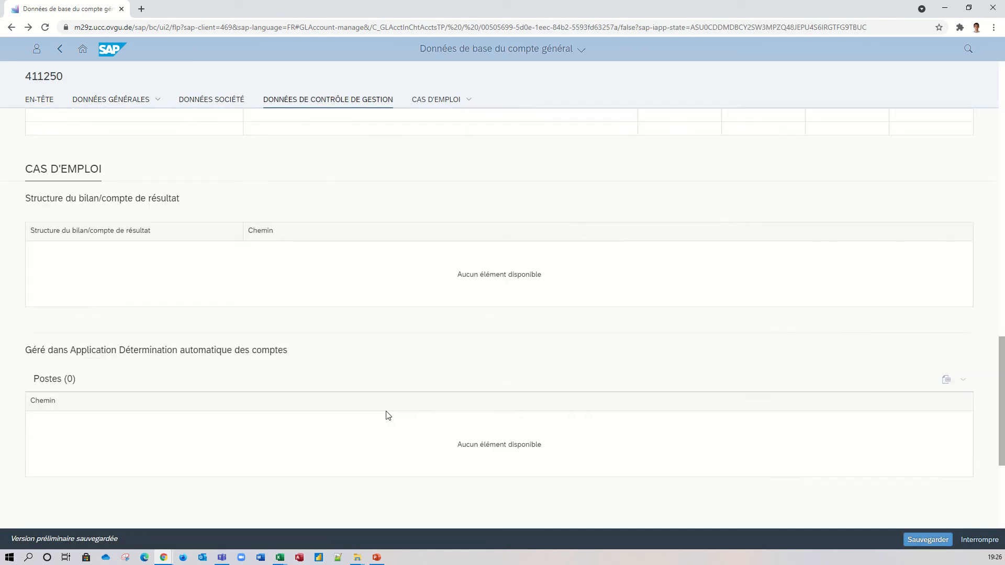
scroll(392, 413, "up", 5)
scroll(460, 383, "up", 2)
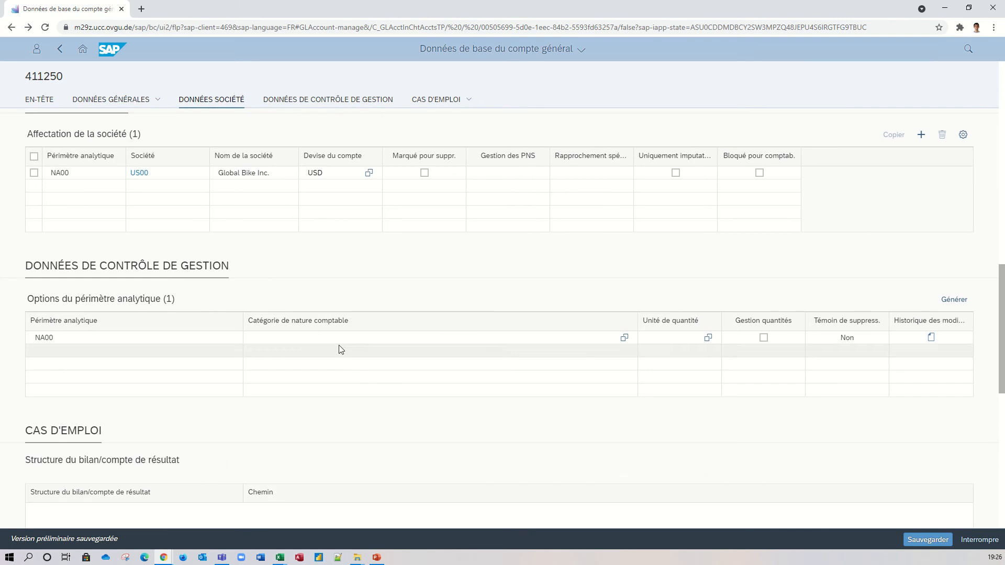
left_click(343, 339)
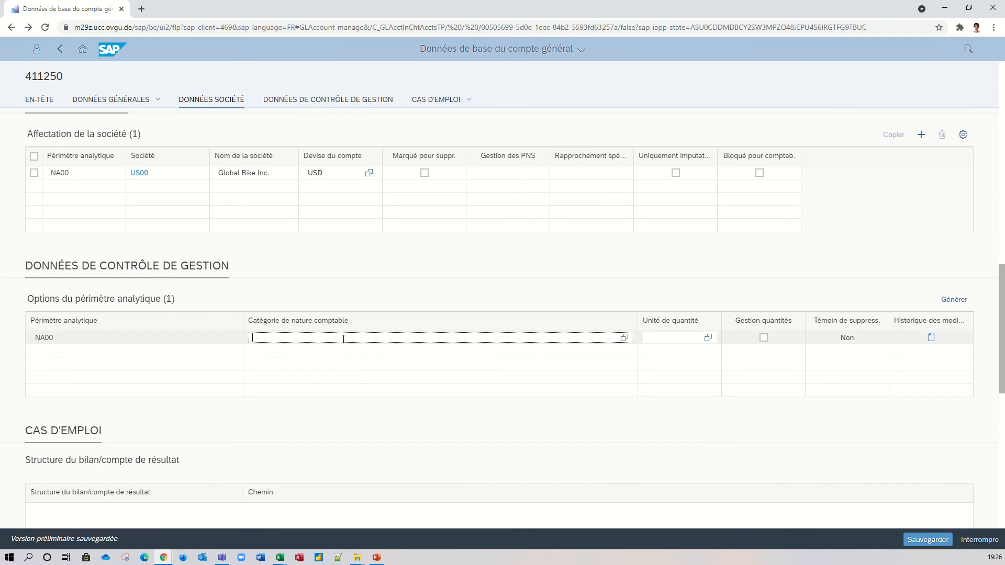
left_click(625, 338)
left_click(753, 179)
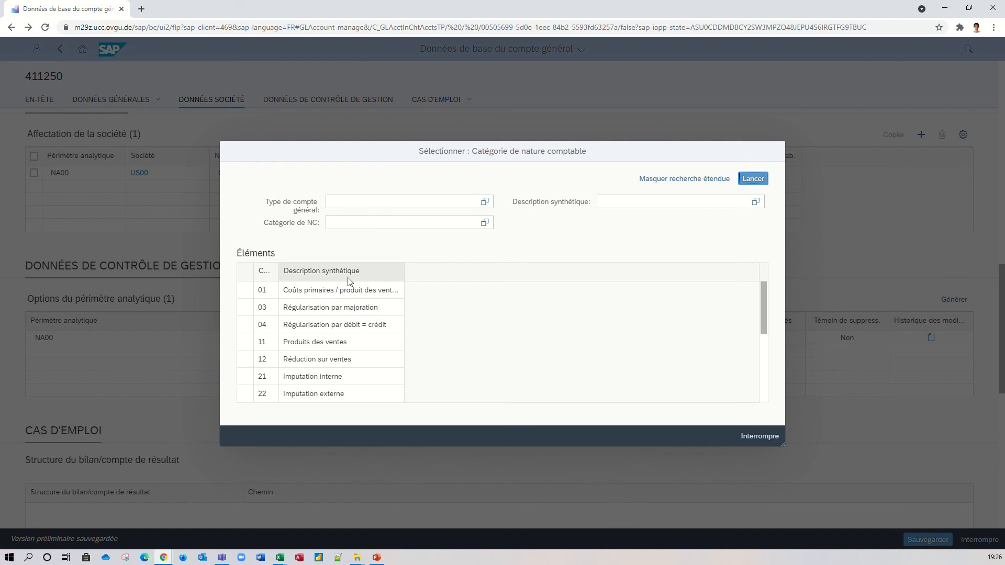
left_click(267, 296)
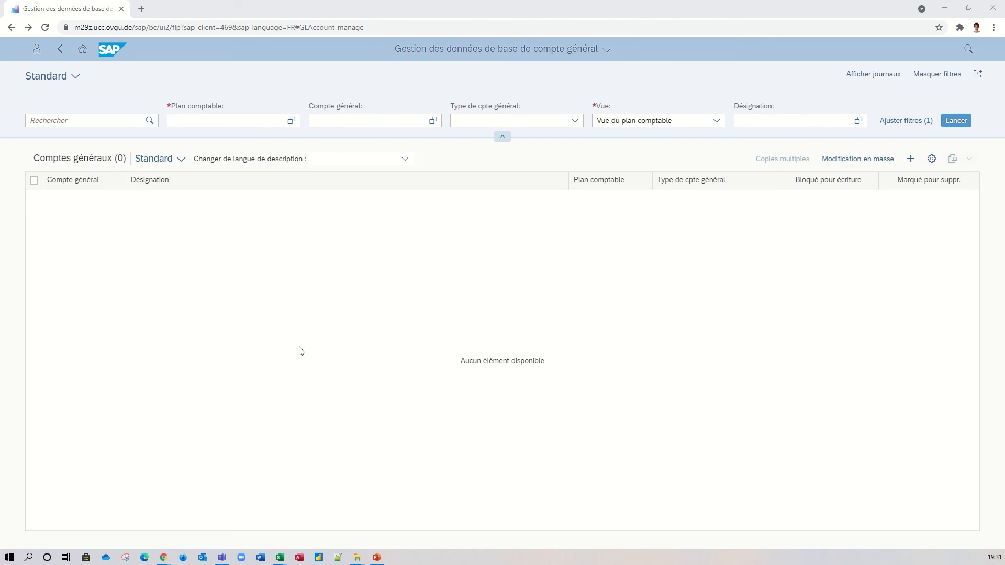
Create a new general ledger account with account number (Compte général) 9010750.
left_click(913, 162)
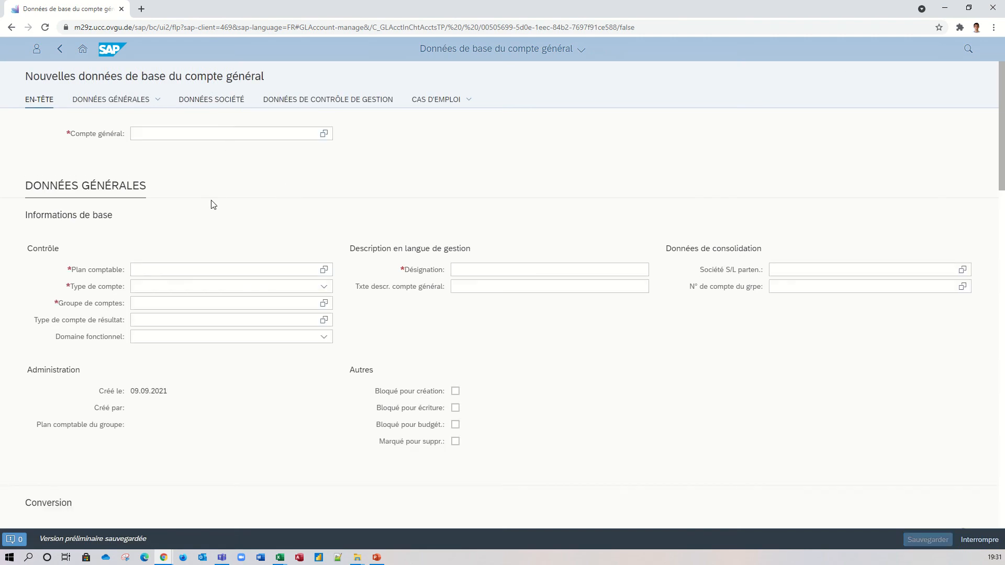
left_click(192, 132)
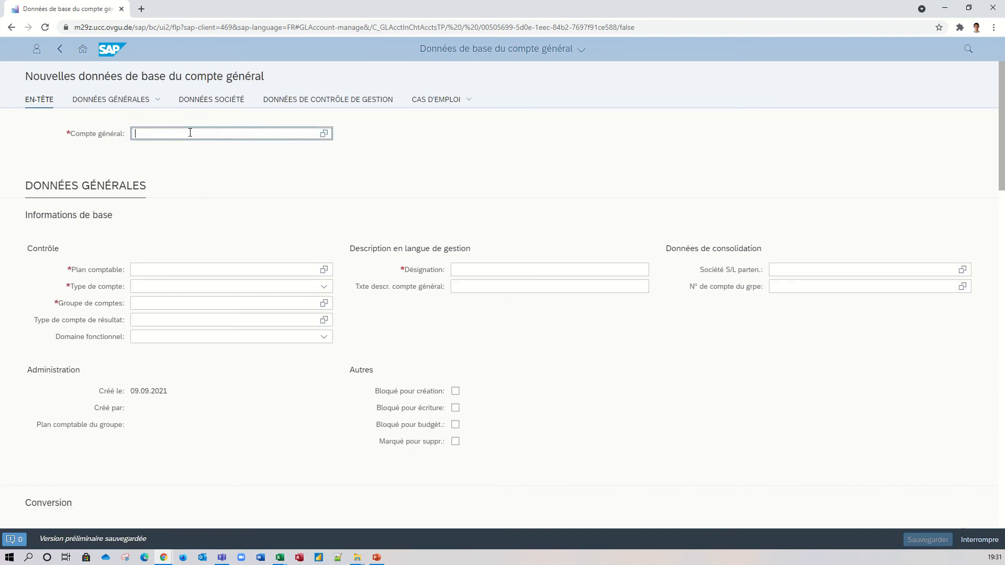
type("9010750")
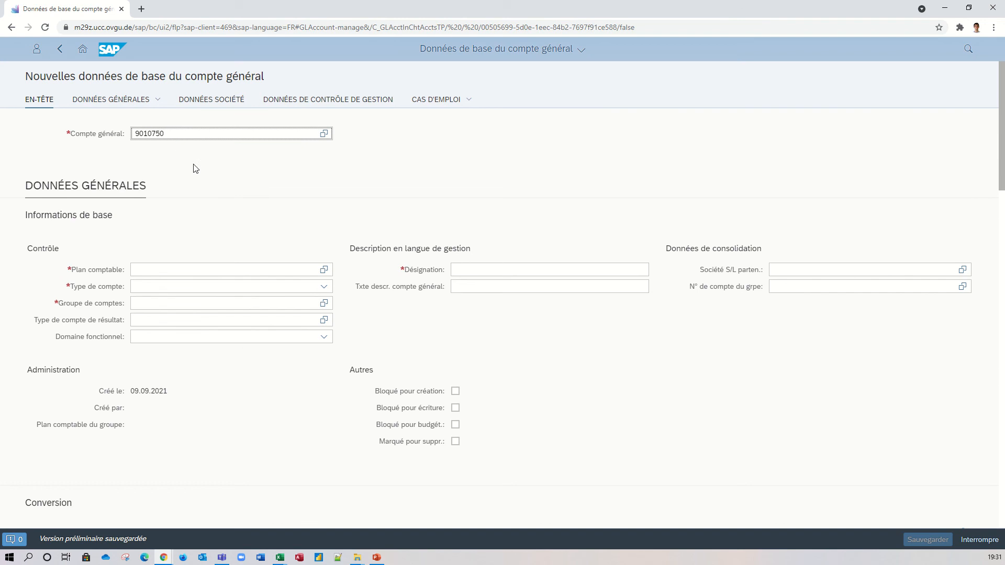
left_click(476, 167)
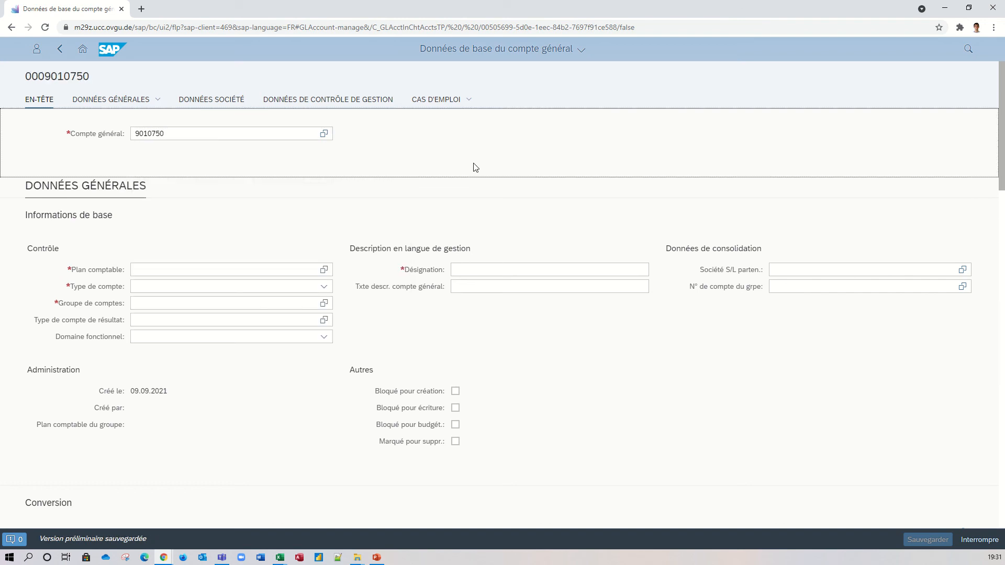
Set the new account's chart of accounts (Plan comptable) to GL00 and its account type to Coûts secondaires.
left_click(277, 270)
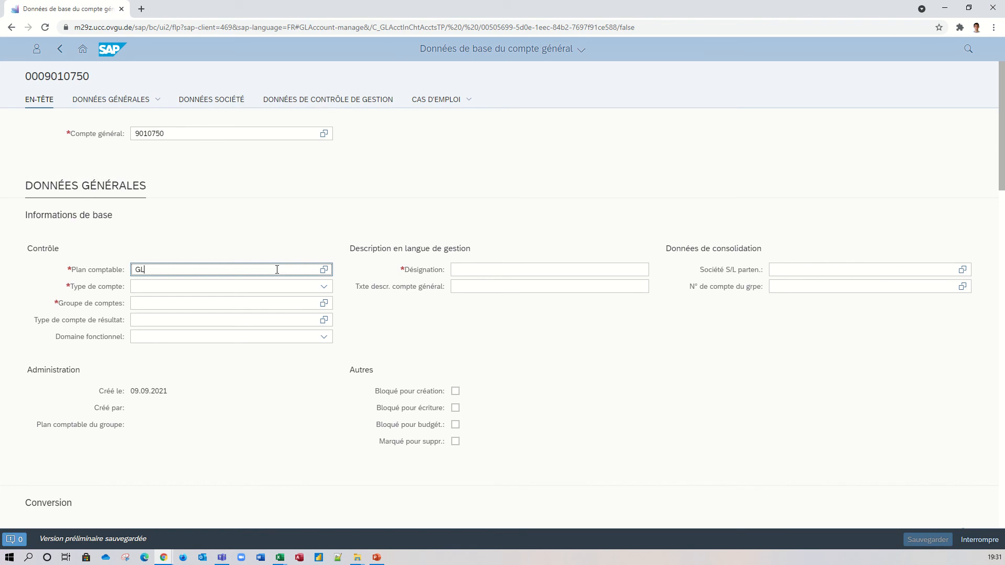
left_click(264, 303)
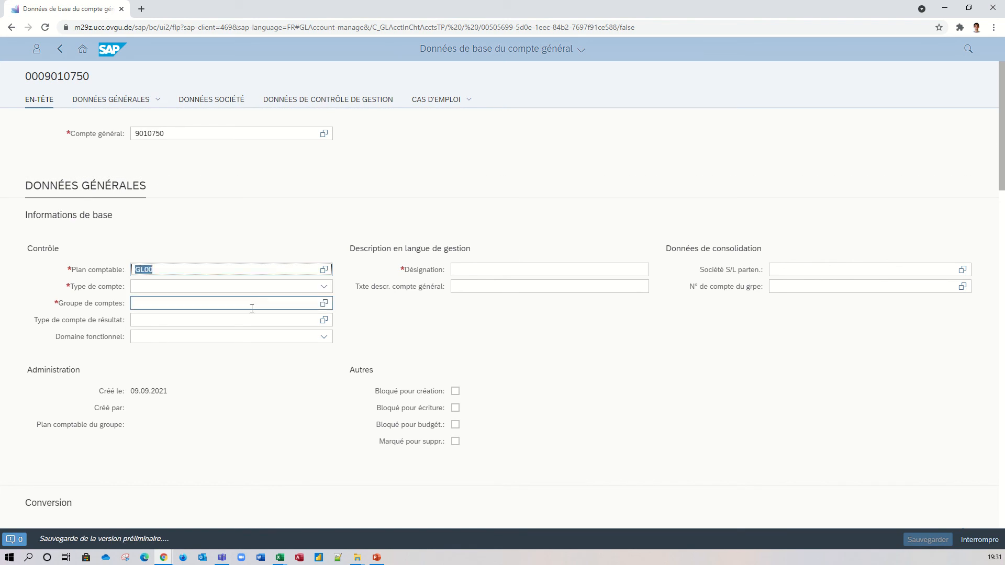
left_click(216, 289)
left_click(324, 286)
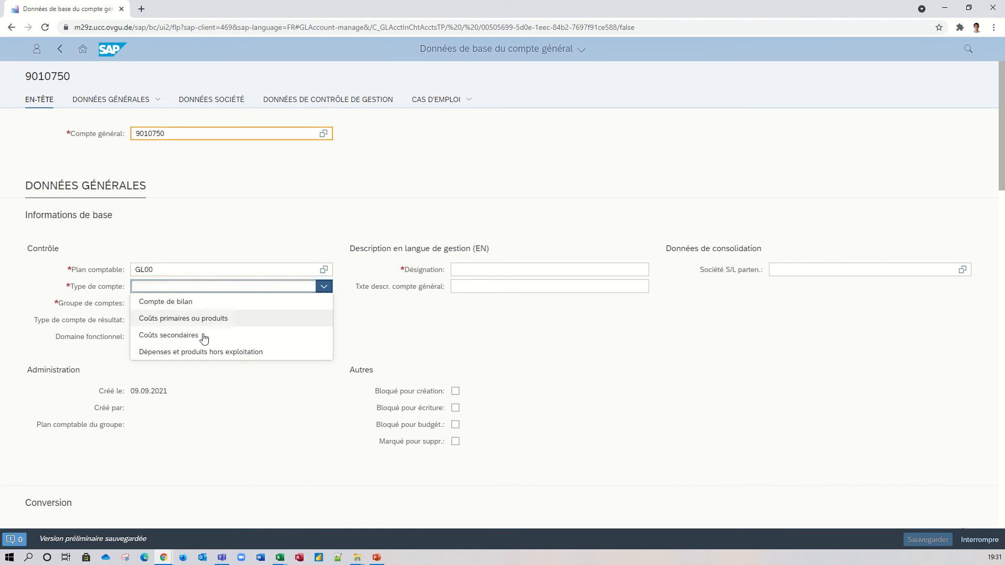
left_click(182, 341)
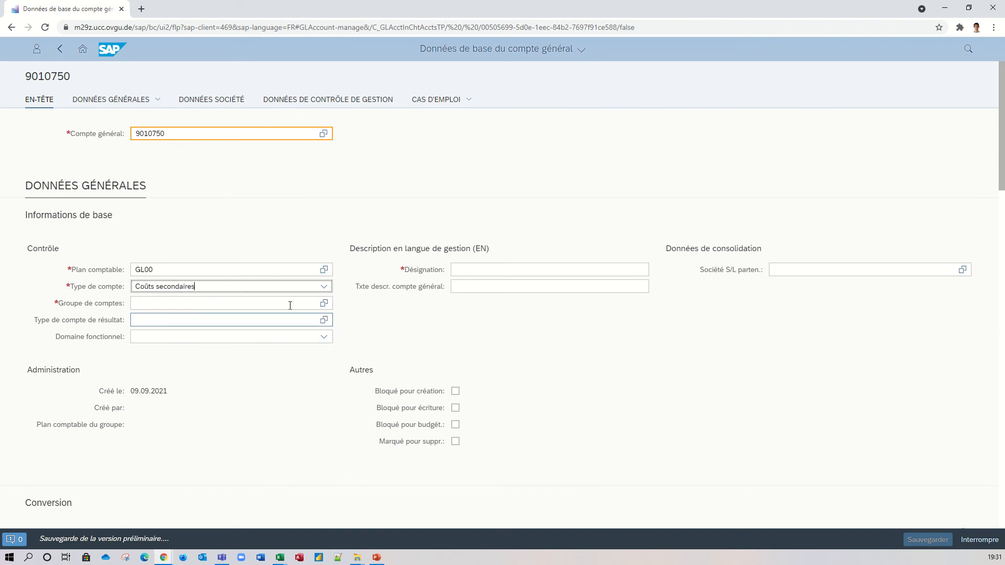
Assign account group (Groupe de comptes) SC, Coûts secondaires US, and functional area (Domaine fonctionnel) YB40.
left_click(290, 302)
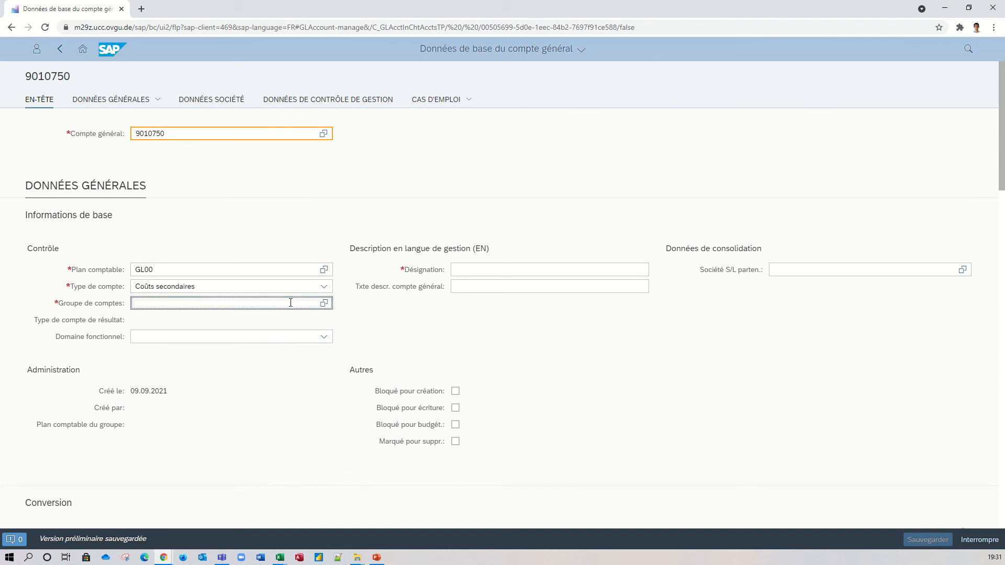
type("SC")
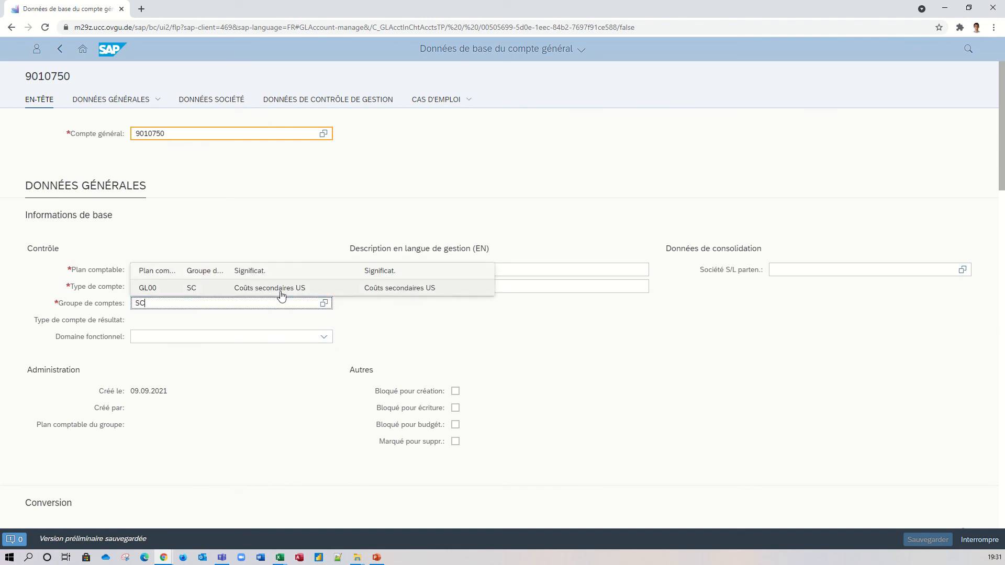
left_click(281, 291)
left_click(239, 335)
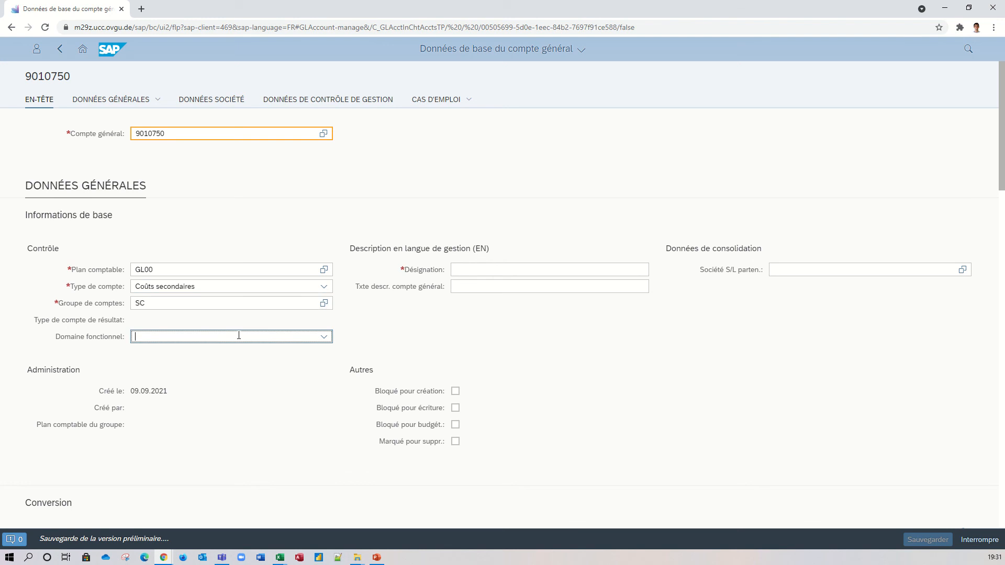
type("YB40")
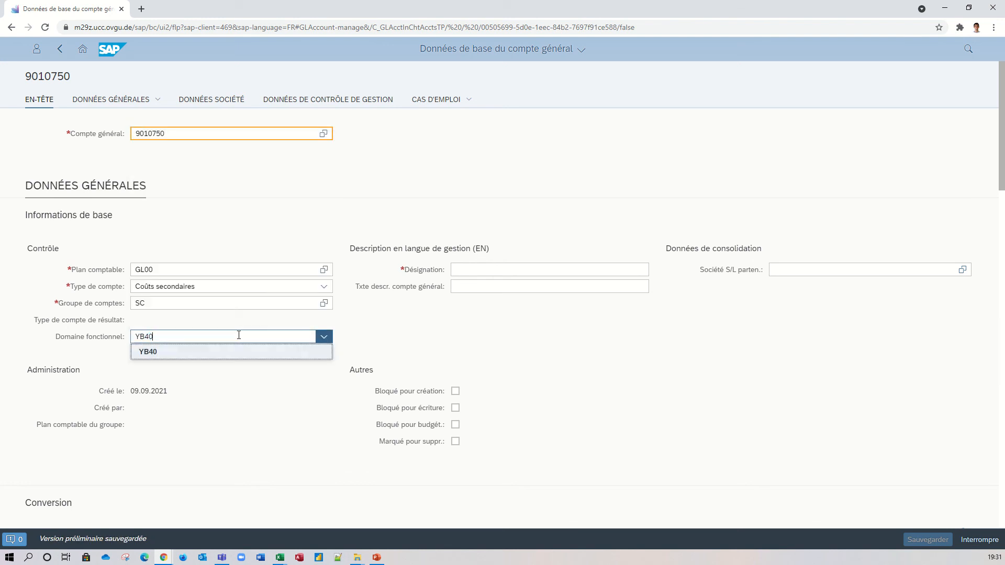
Enter "Autres coûts ADM." as the account's Désignation.
left_click(492, 270)
type("Autr")
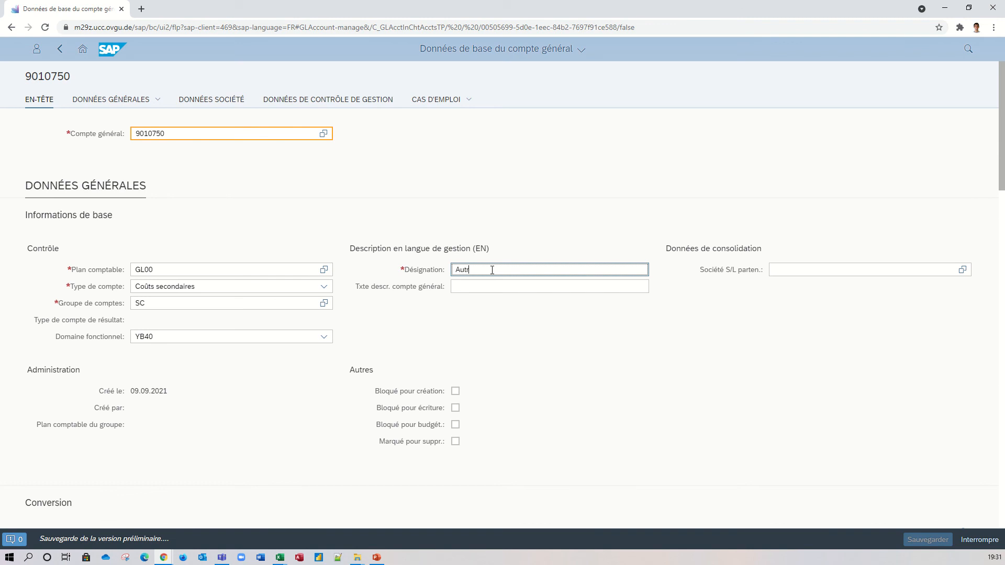
type("es coûts d")
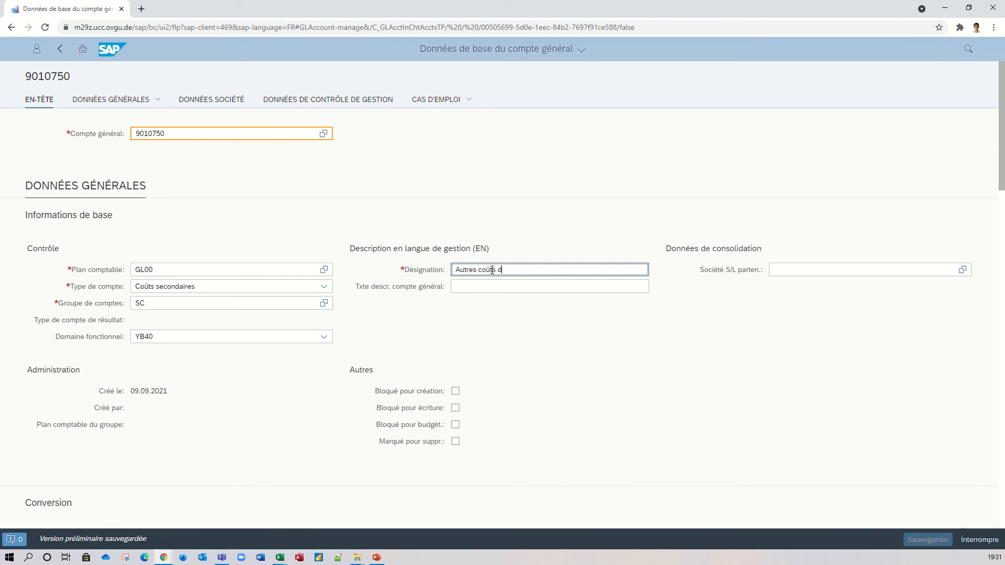
type(" ADm")
type("DM")
type(".")
Fill the descriptive text (Txte descr. compte général) with "Autres coûts ADM. / Nombre de restaurants".
left_click(530, 286)
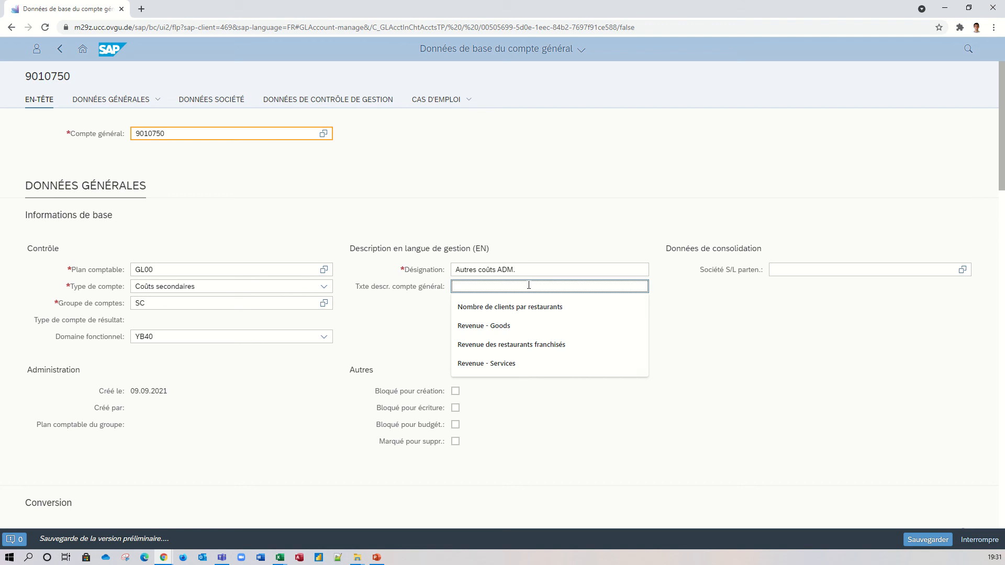
type("Autres coûts ADM.")
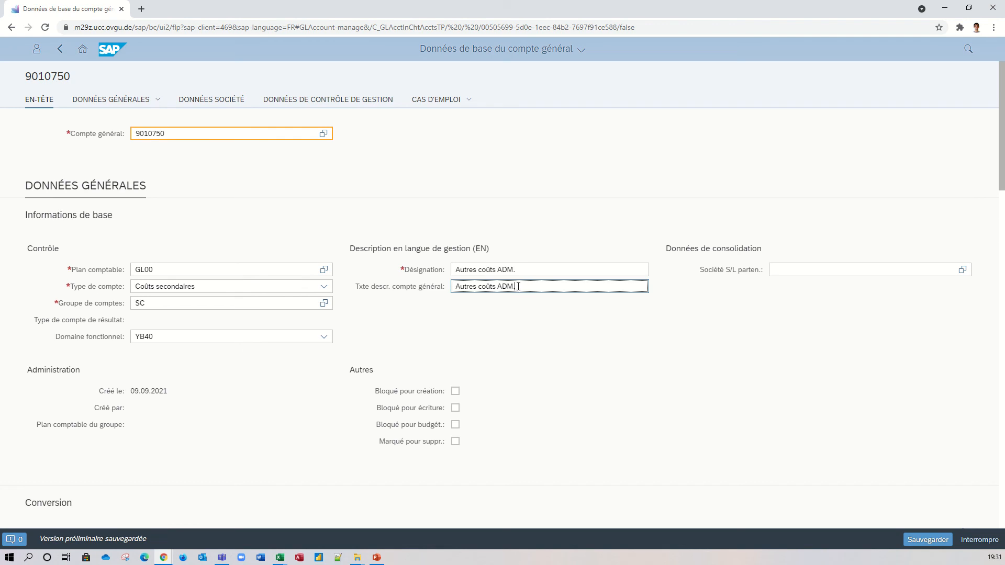
left_click_drag(519, 287, 454, 287)
left_click(545, 292)
type("/ Nombre de restaurants")
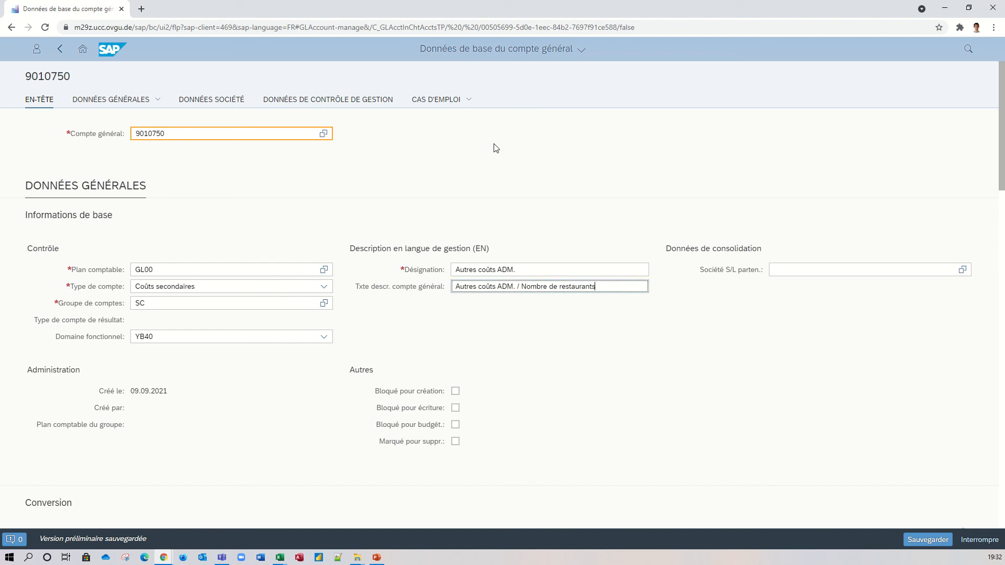
Add a new company assignment (Affectation de la société) for company US00 to account 9010750.
mouse_move(492, 2)
scroll(711, 312, "down", 10)
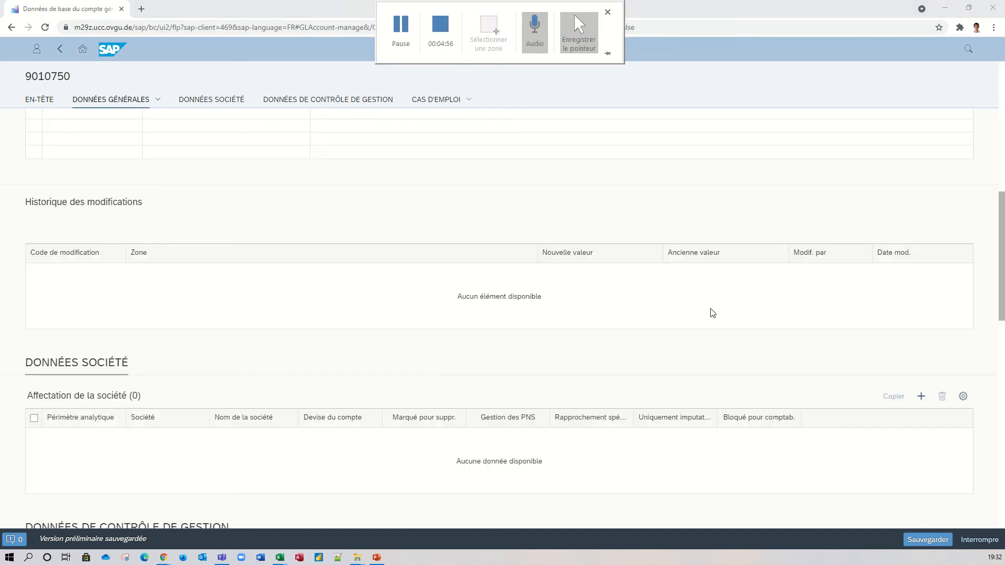
left_click(922, 396)
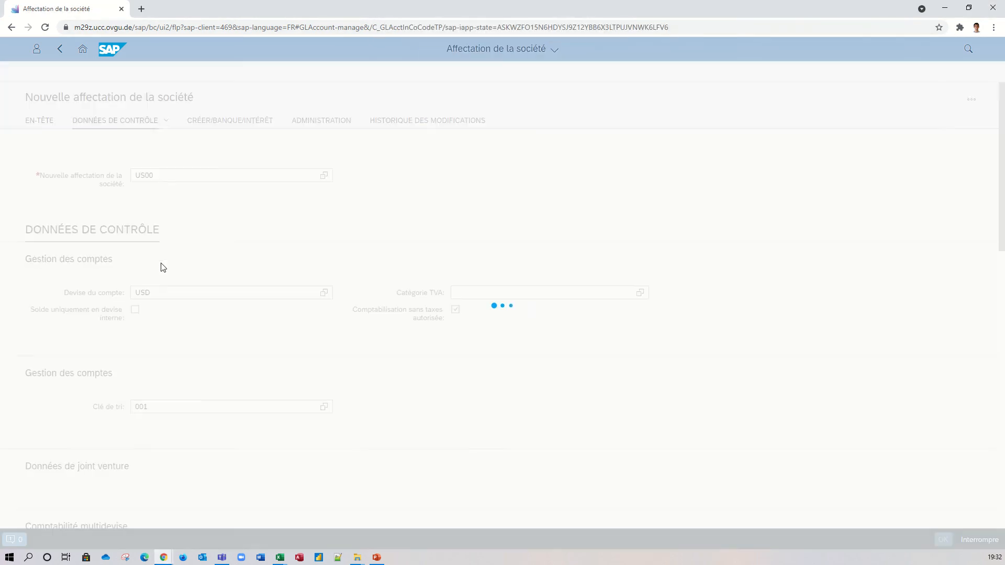
left_click(173, 151)
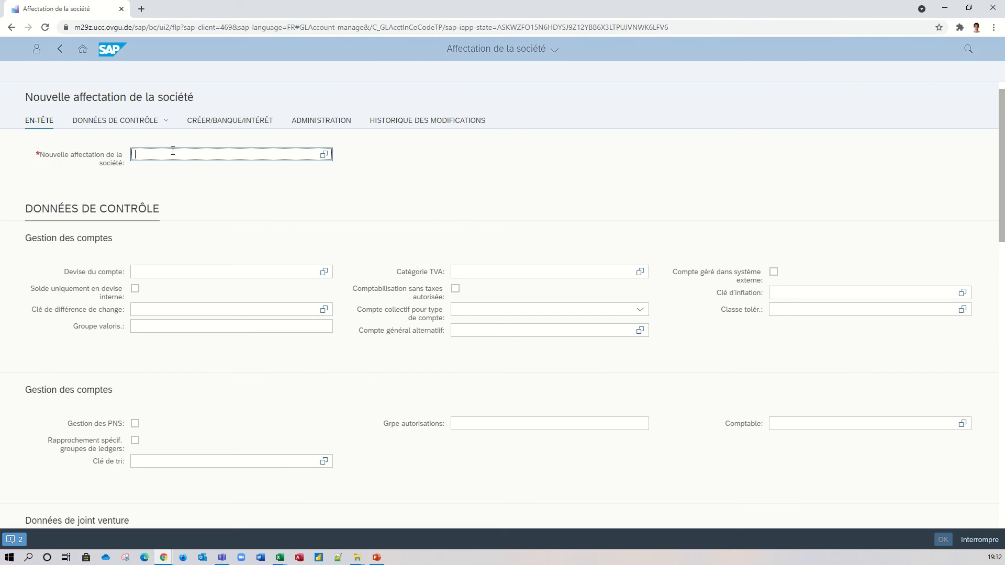
type("US00")
left_click(187, 188)
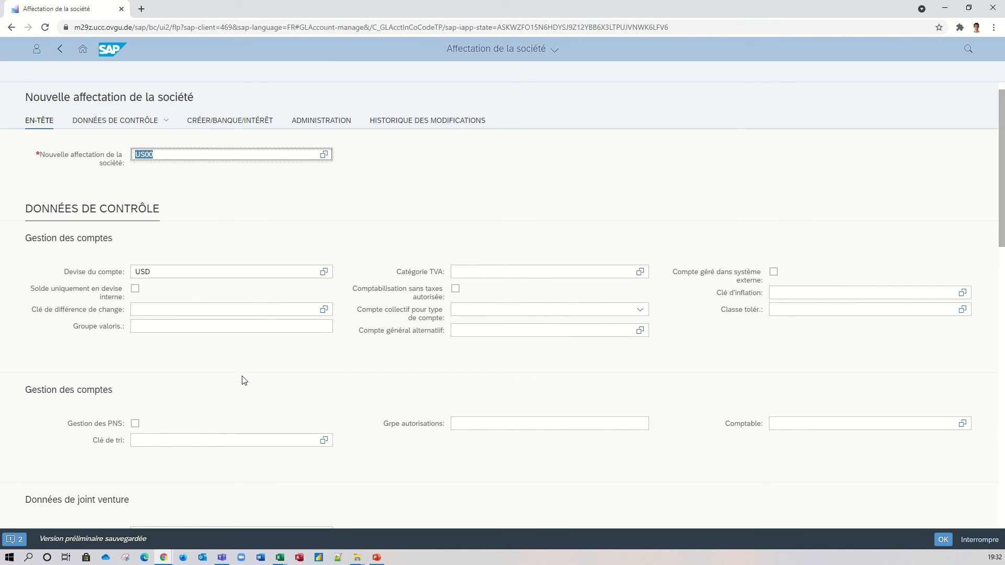
Assign field status group (Grpe de statuts zone) ZSEC, Comptes des coûts secondaires, and accept the US00 company assignment.
scroll(244, 380, "down", 5)
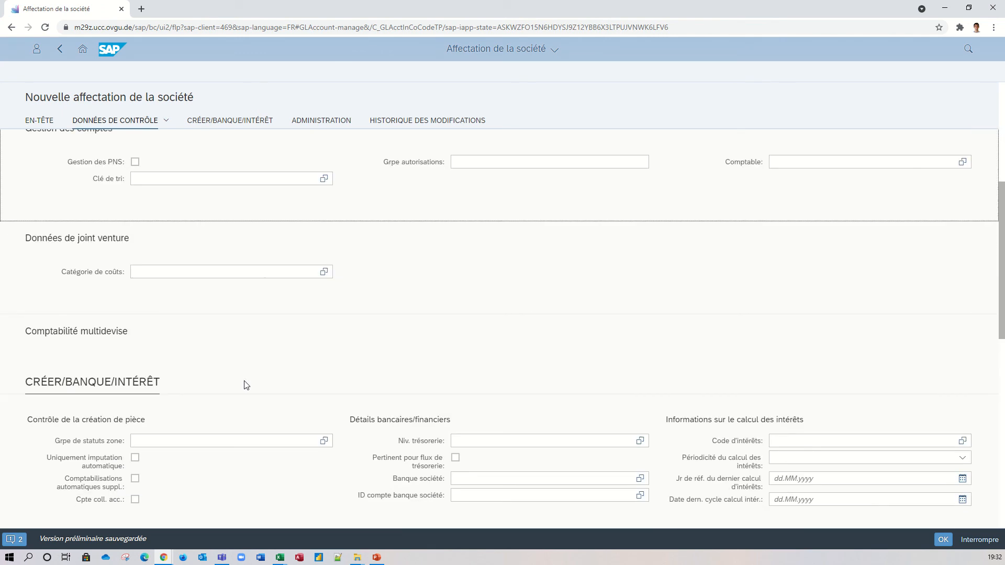
scroll(247, 386, "down", 1)
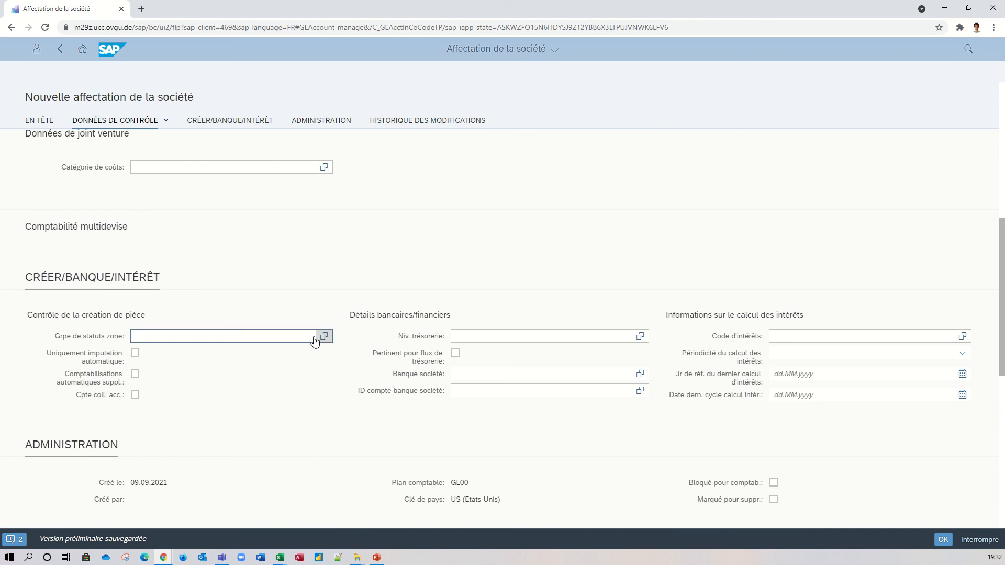
left_click(296, 337)
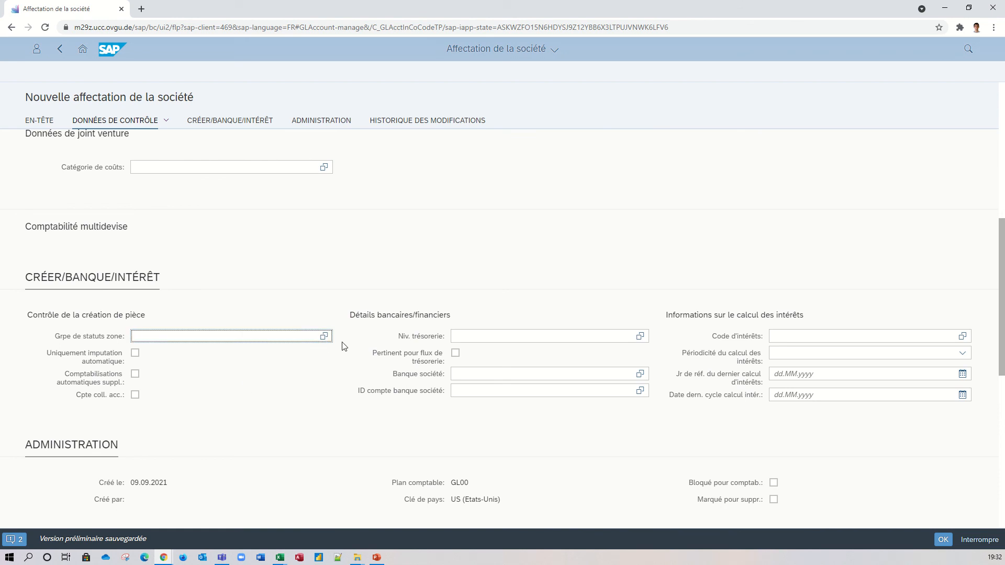
left_click(324, 336)
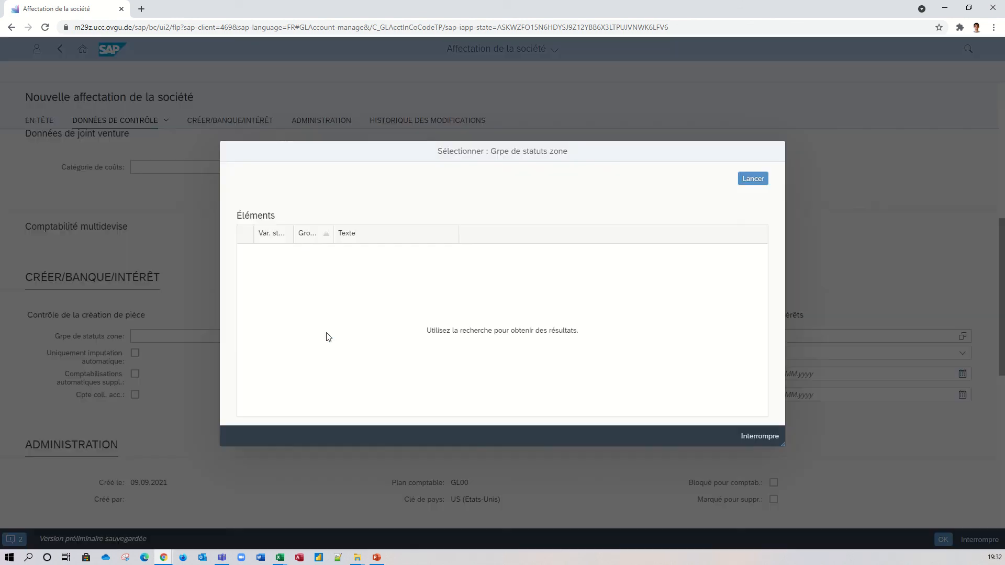
left_click(753, 179)
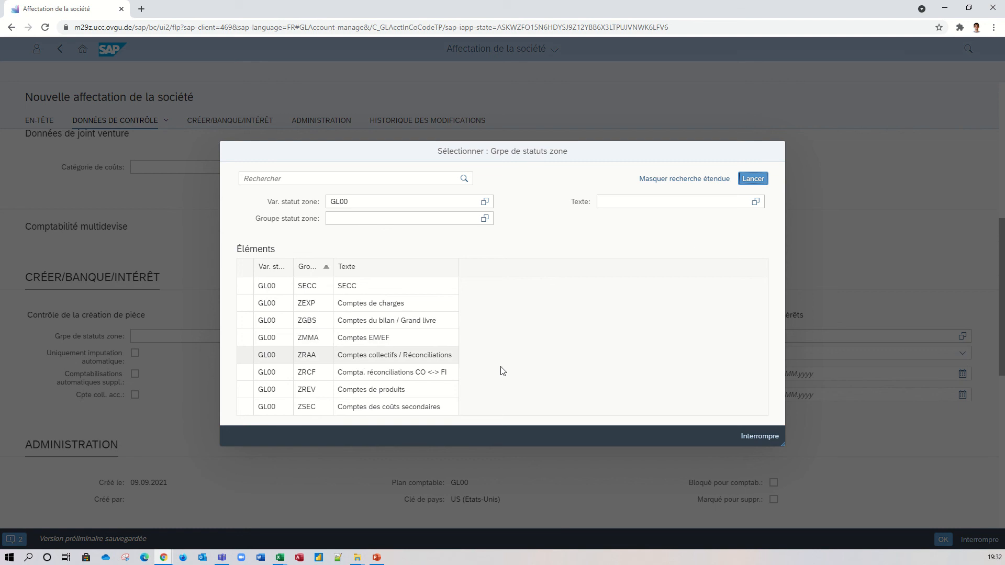
left_click(345, 407)
scroll(261, 365, "down", 1)
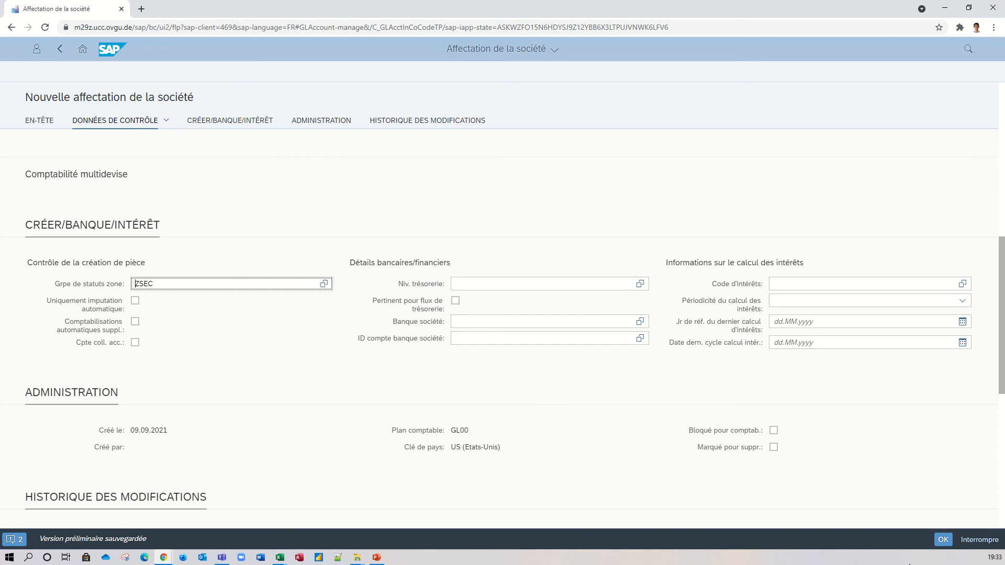
left_click(944, 541)
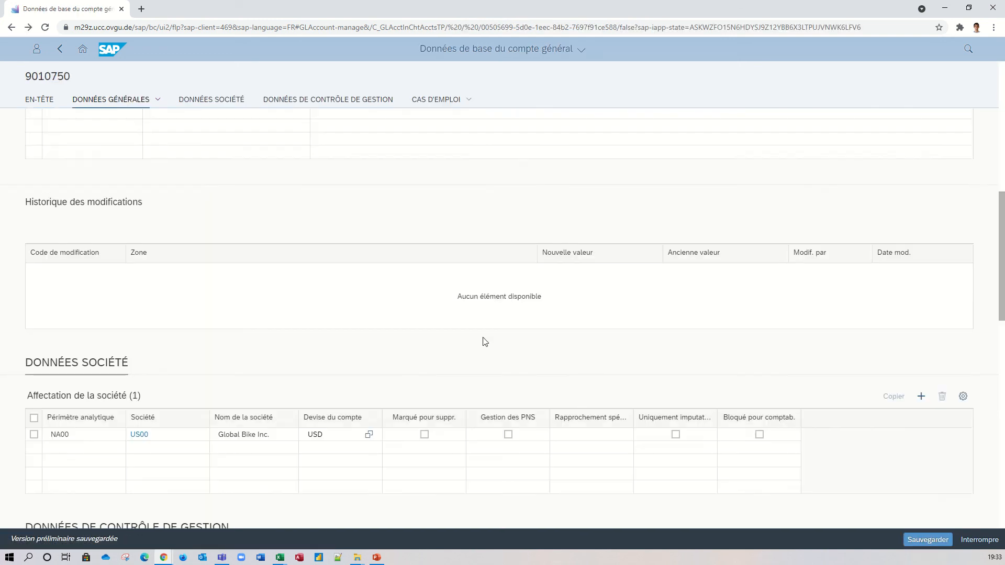
Set the cost element category (Catégorie de nature comptable) for controlling area NA00 to 42, Répartition globale.
scroll(483, 342, "down", 3)
scroll(483, 342, "down", 2)
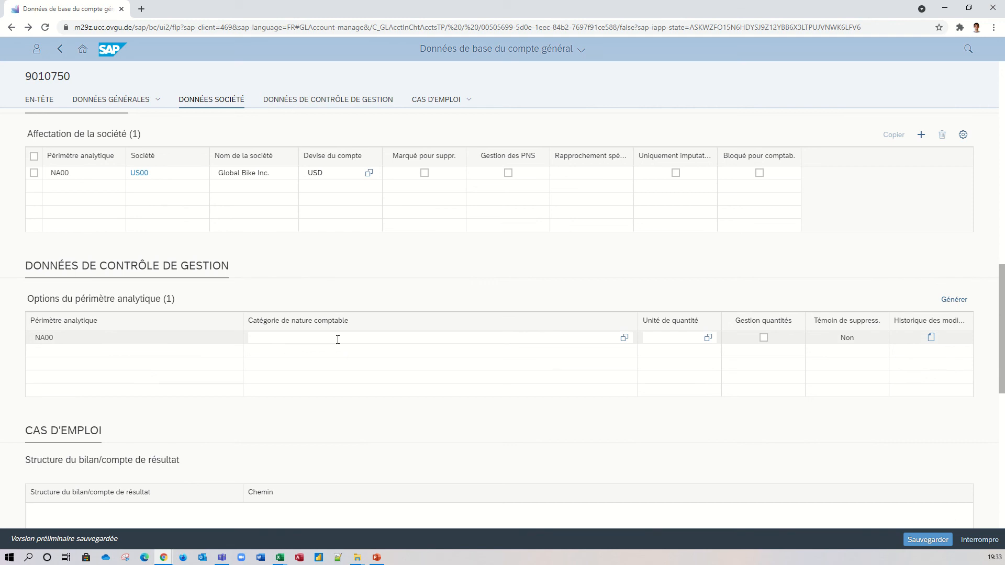
left_click(624, 338)
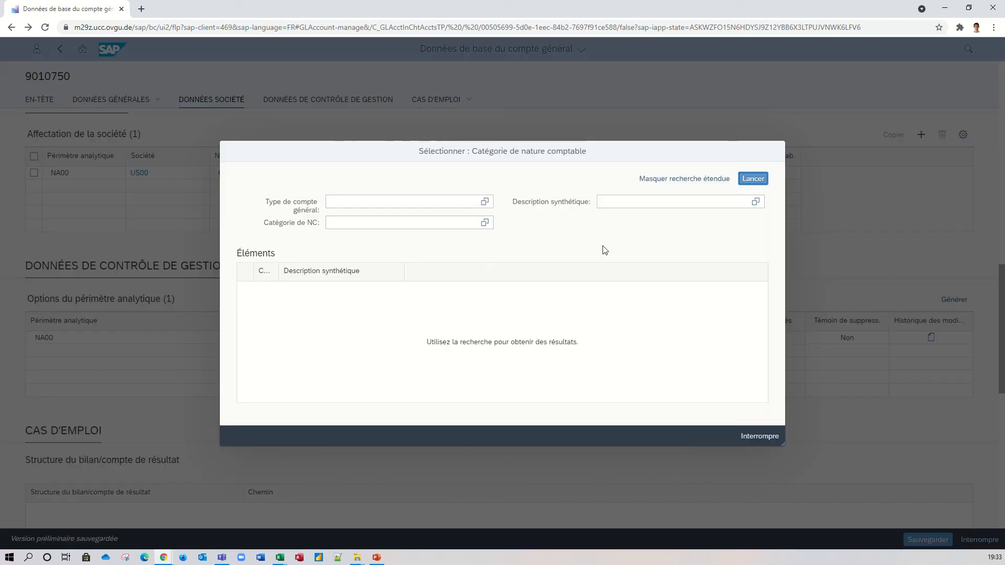
left_click(754, 179)
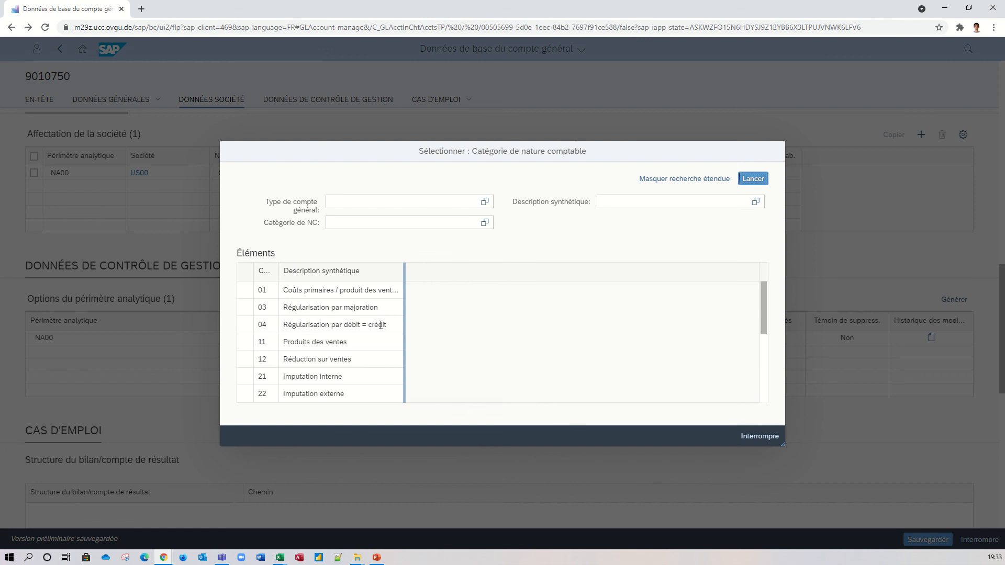
scroll(331, 385, "down", 5)
scroll(293, 345, "up", 3)
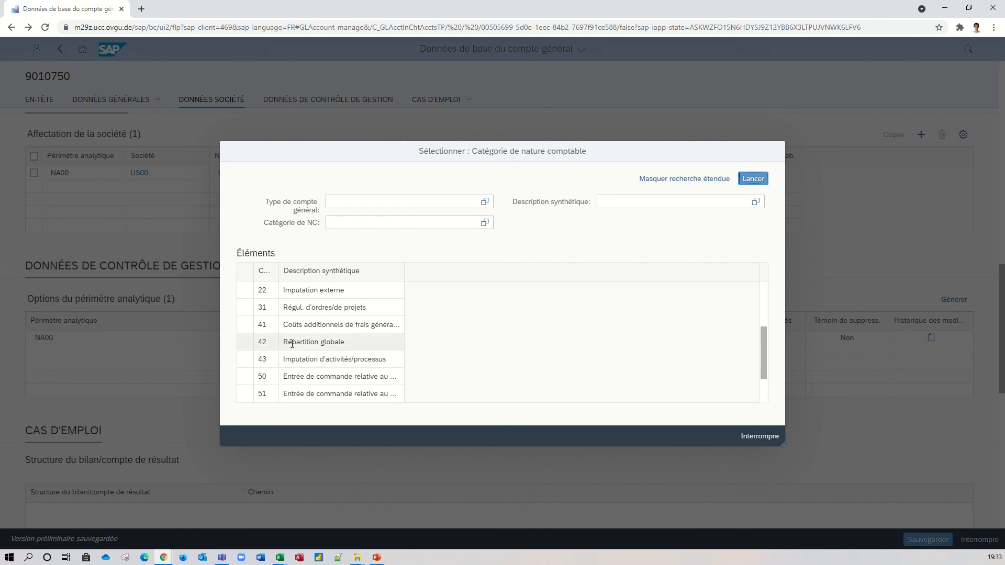
left_click(292, 344)
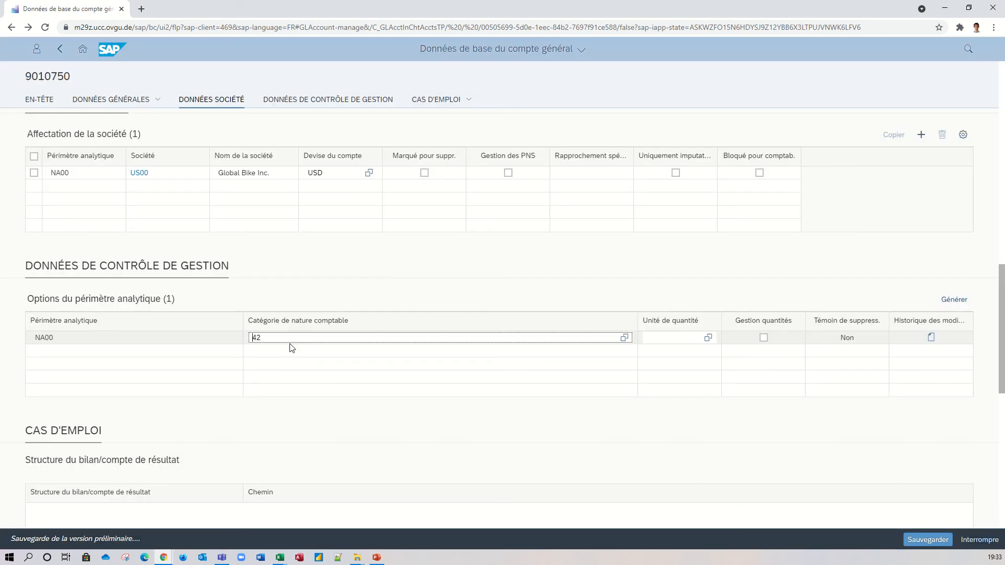
Enter UO as the quantity unit (Unité de quantité) for controlling area NA00.
left_click(685, 339)
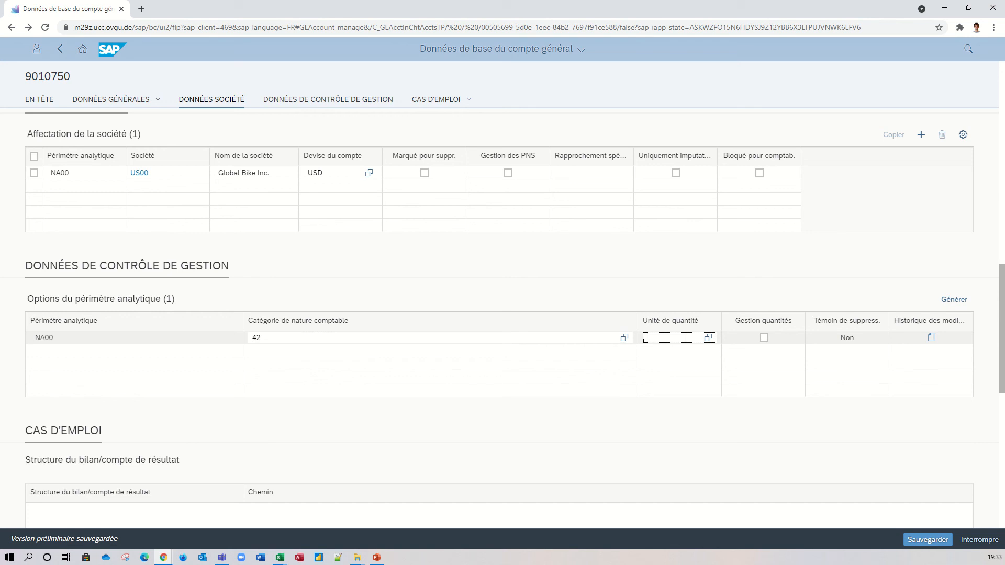
type("UO")
left_click(741, 420)
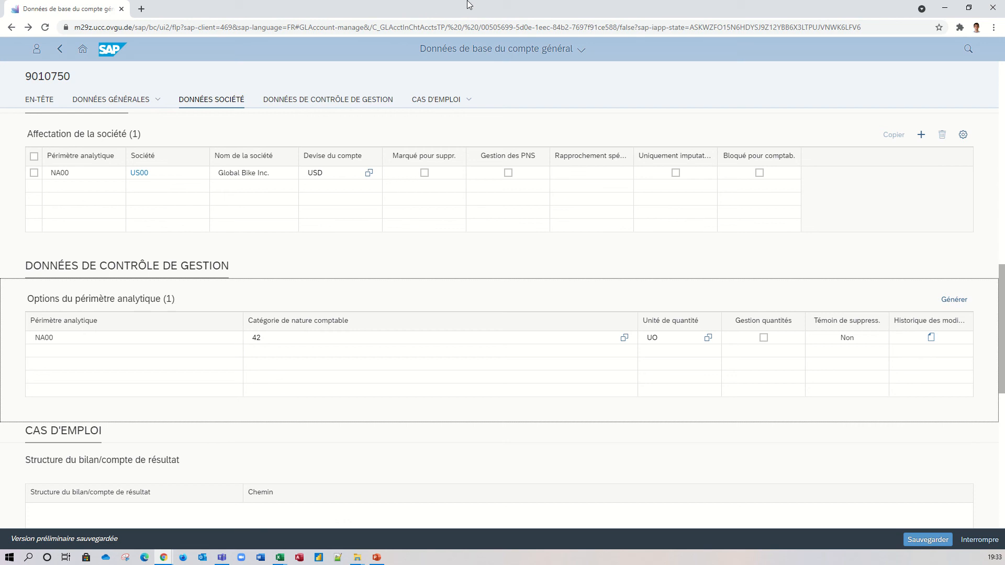
mouse_move(468, 1)
left_click(403, 29)
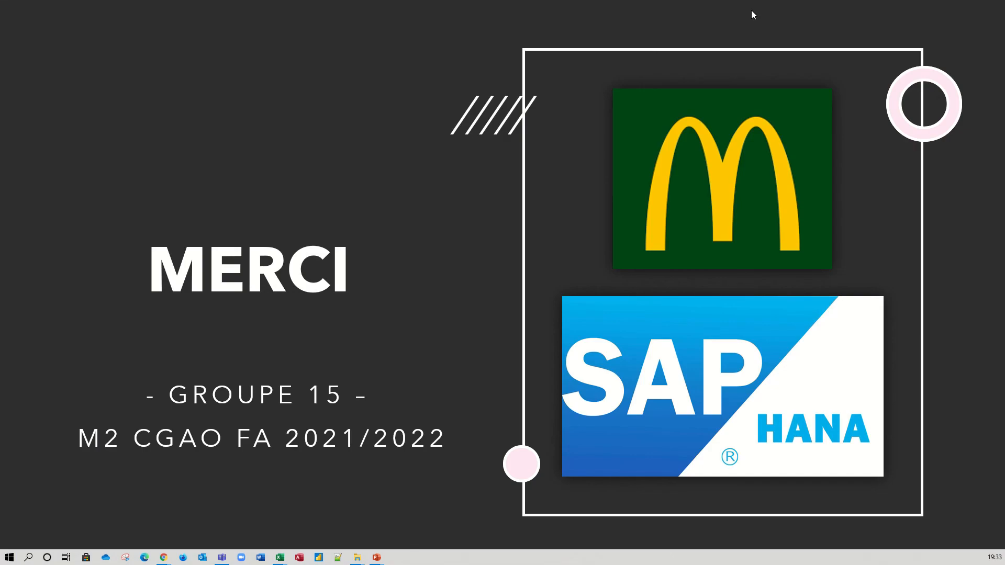